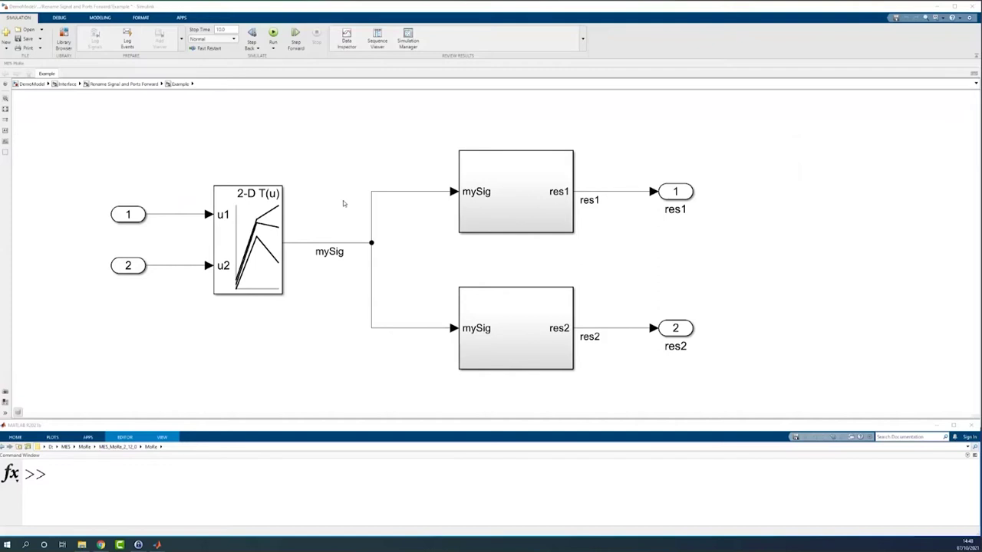
# Step: Finish the mySig label edit, look inside Subsystem1, then return to Example and select the mySig line
pyautogui.click(337, 253)
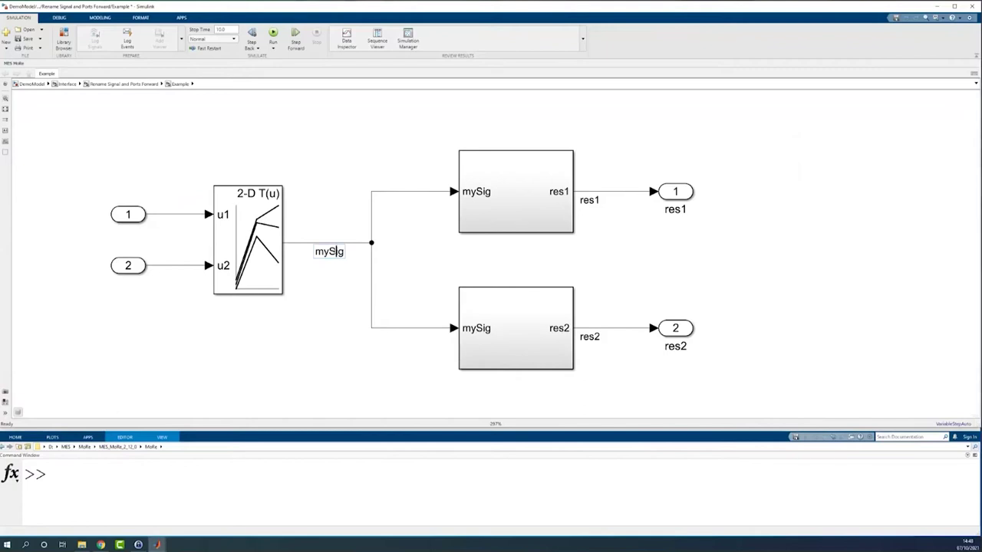
pyautogui.click(408, 207)
pyautogui.doubleClick(528, 182)
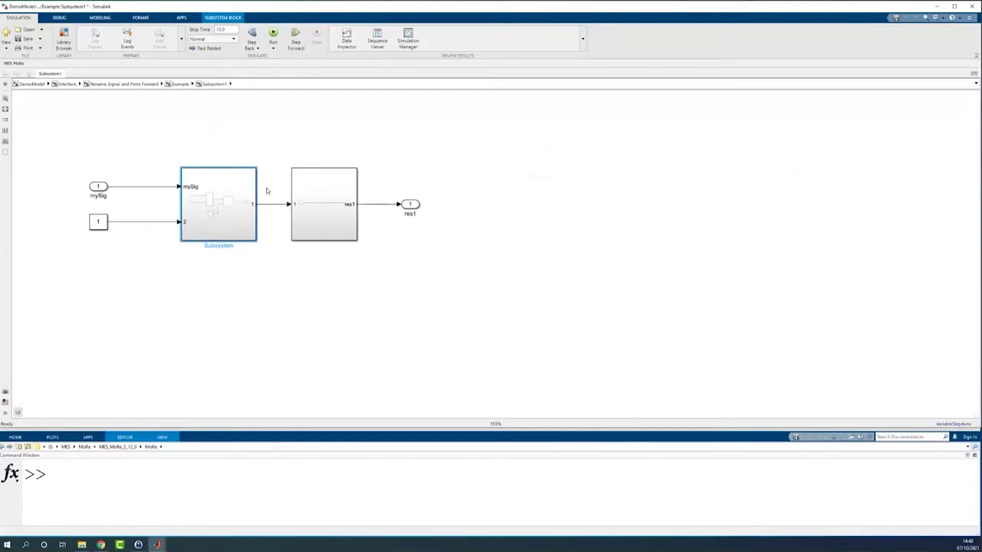
pyautogui.click(179, 84)
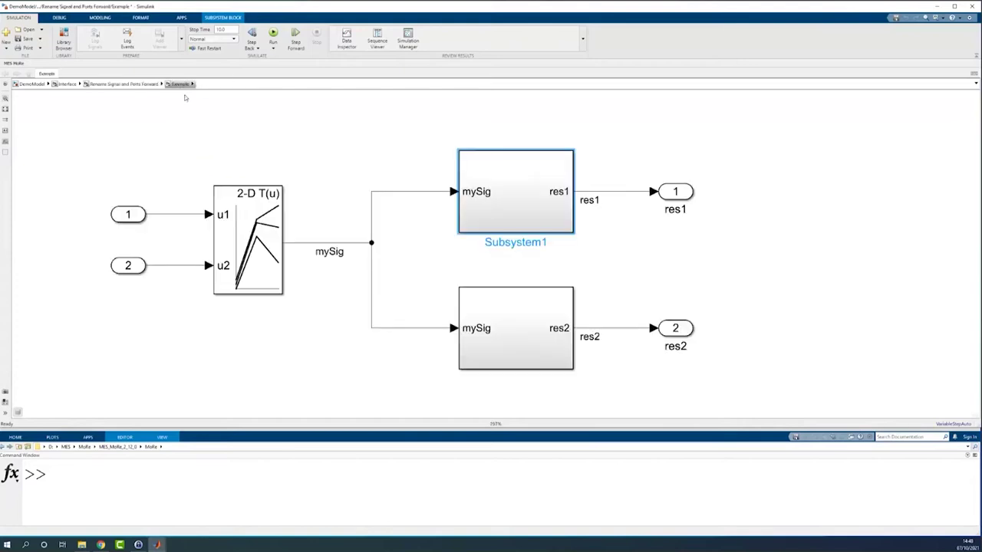
pyautogui.click(349, 243)
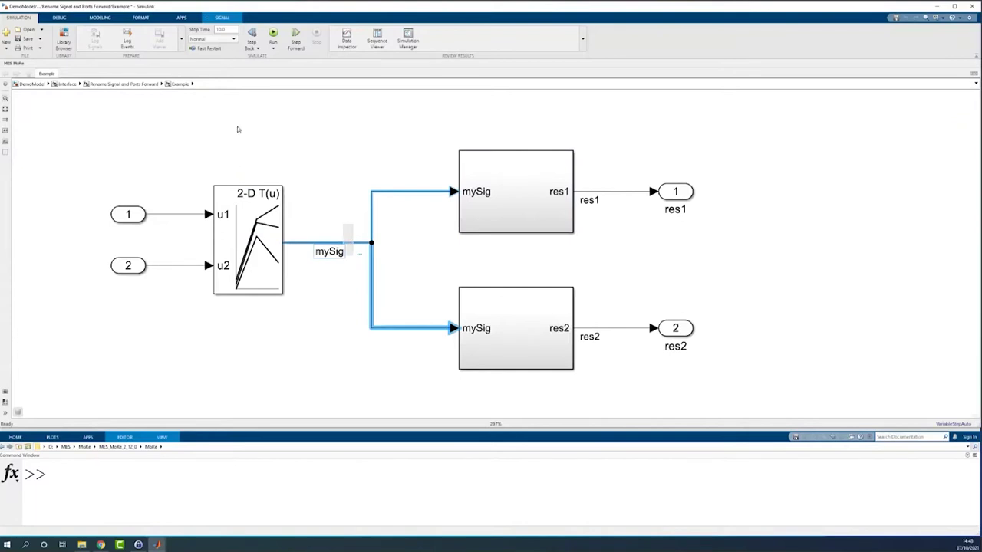
# Step: Start Rename Signal and Ports Forward and replace mySig with myNewSignal as the new name
pyautogui.click(10, 64)
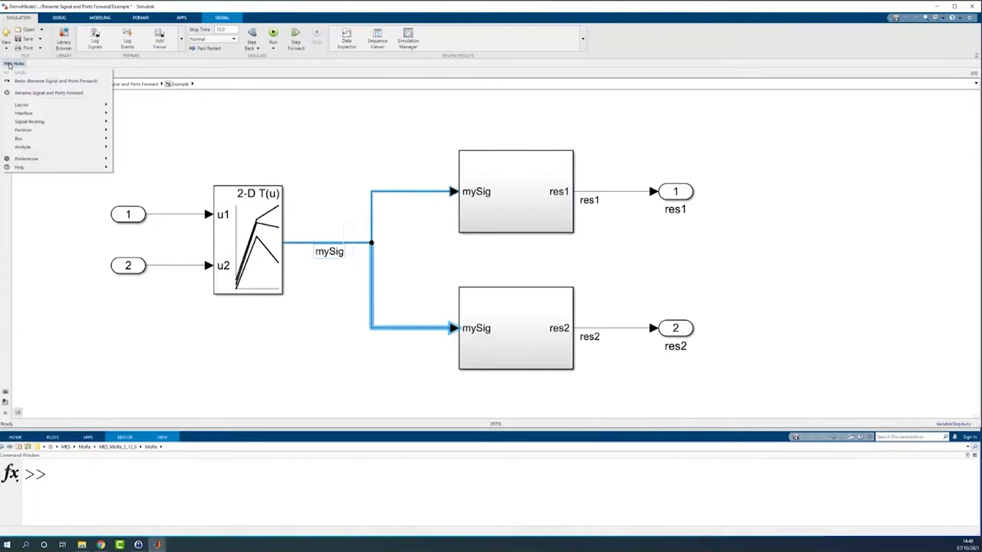
pyautogui.click(49, 92)
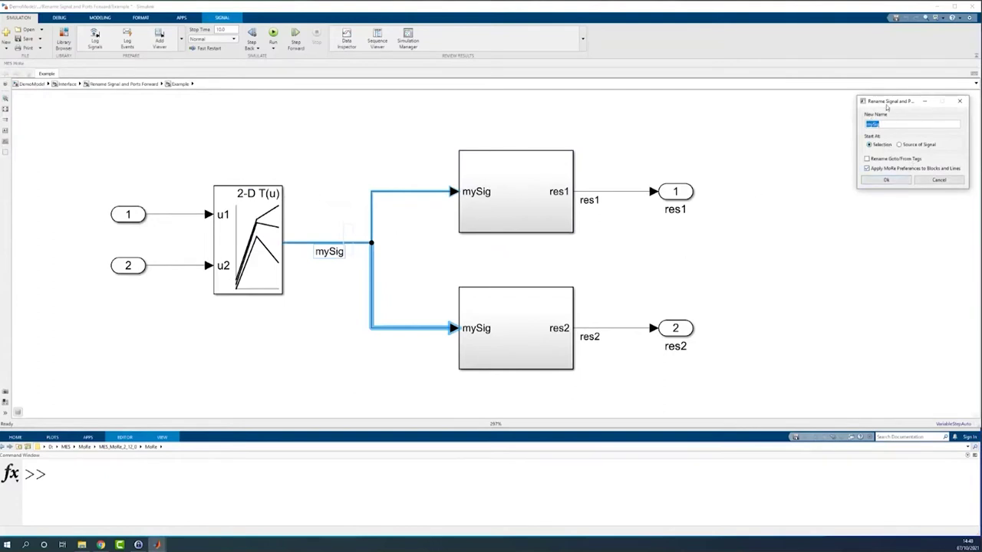
pyautogui.moveTo(890, 105); pyautogui.dragTo(801, 136)
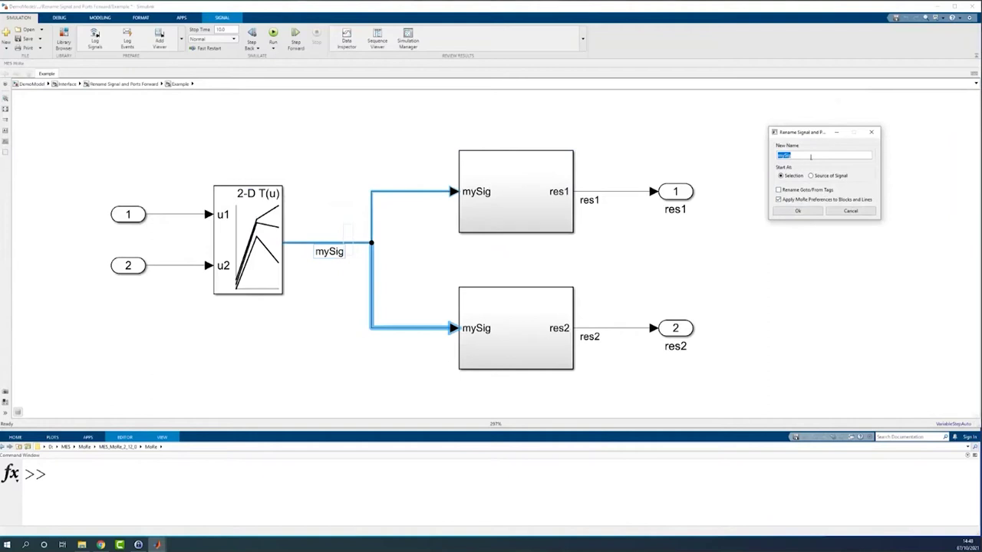
pyautogui.click(779, 155)
pyautogui.doubleClick(841, 154)
pyautogui.write('myNewSignal')
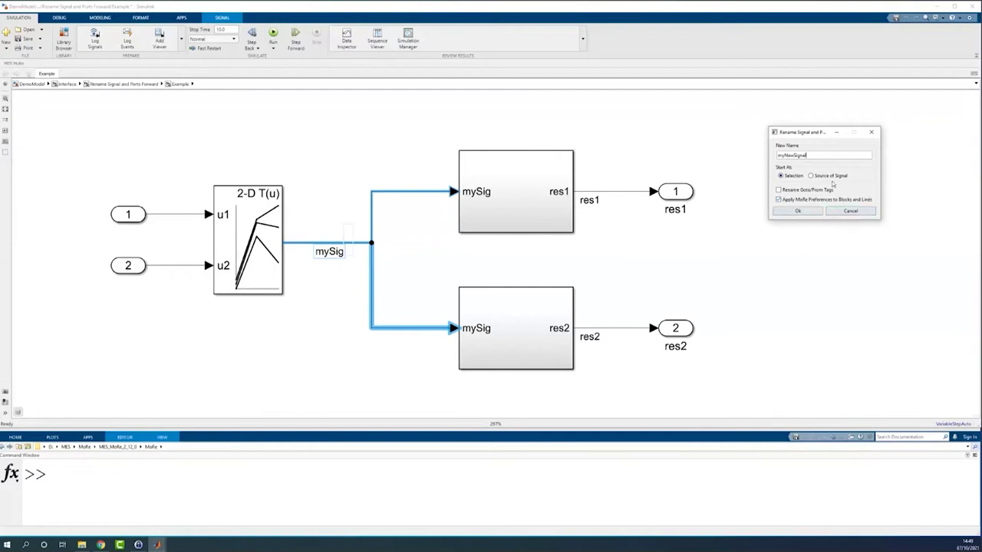
# Step: Apply the myNewSignal rename and check it inside Subsystem1 and its inner Subsystem
pyautogui.click(802, 213)
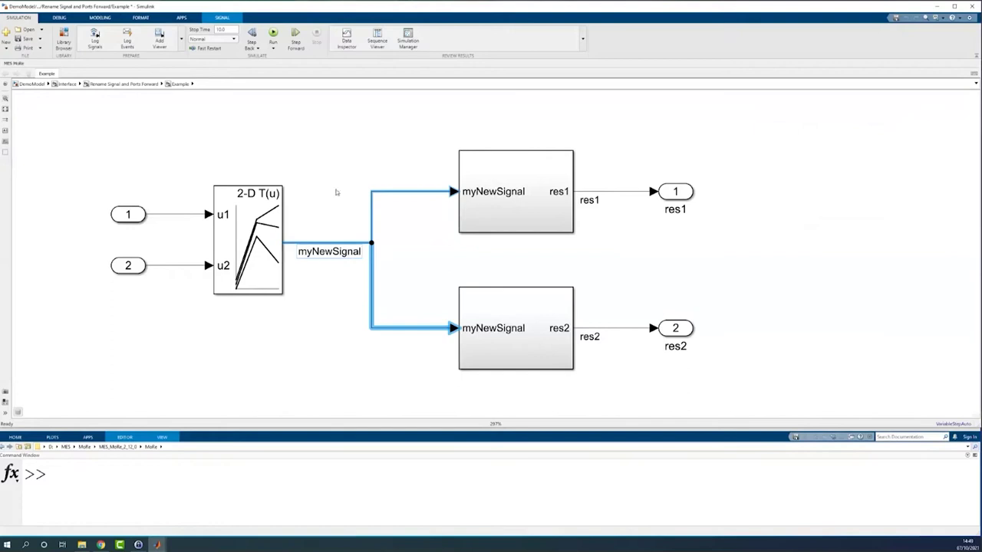
pyautogui.doubleClick(511, 205)
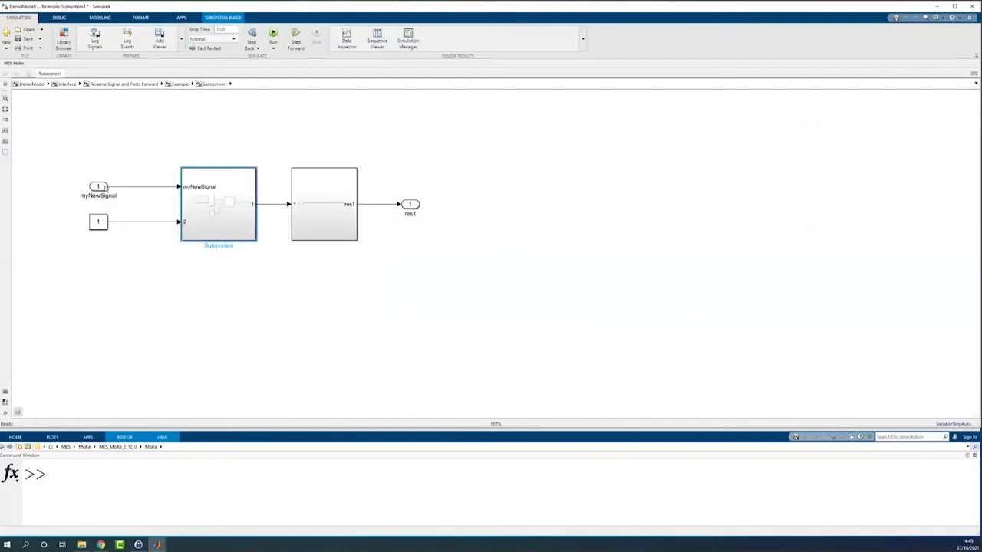
pyautogui.doubleClick(217, 203)
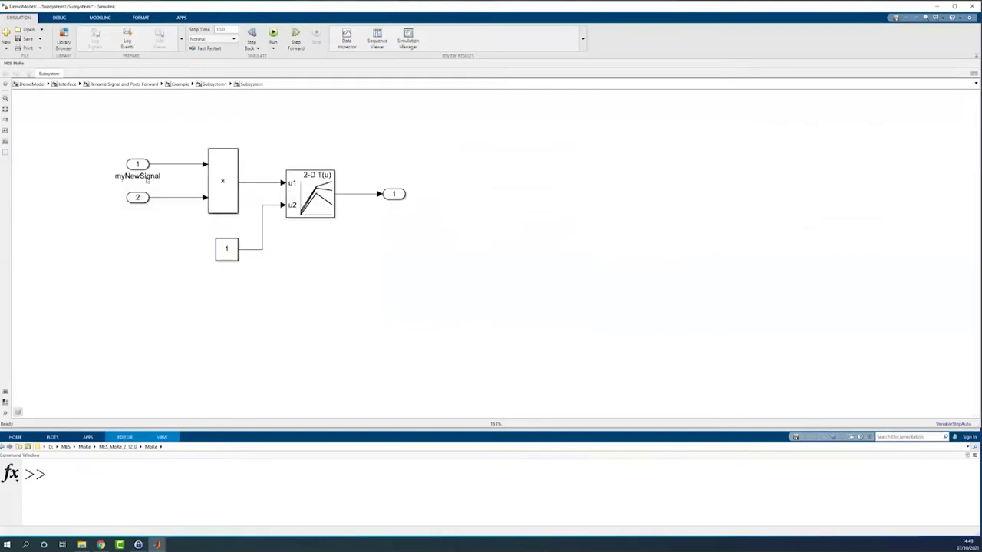
# Step: Check Subsystem2 from the Example level, then undo the rename back to mySig with MES MoRe Undo
pyautogui.click(177, 84)
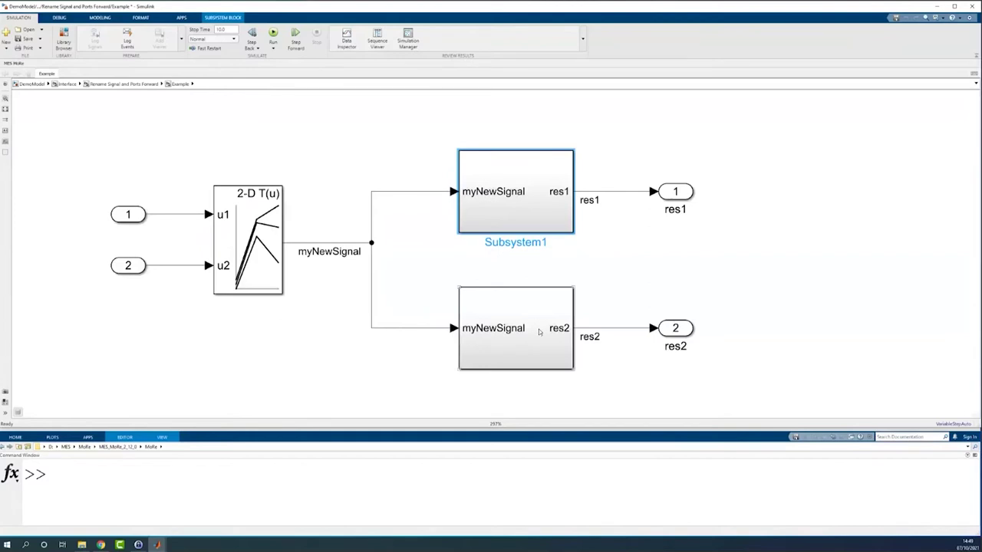
pyautogui.doubleClick(515, 311)
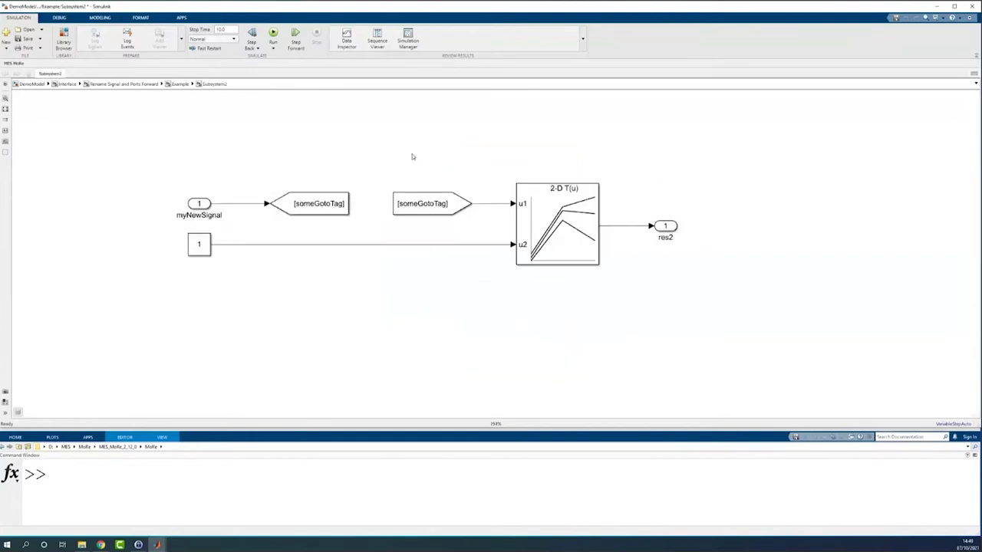
pyautogui.click(177, 85)
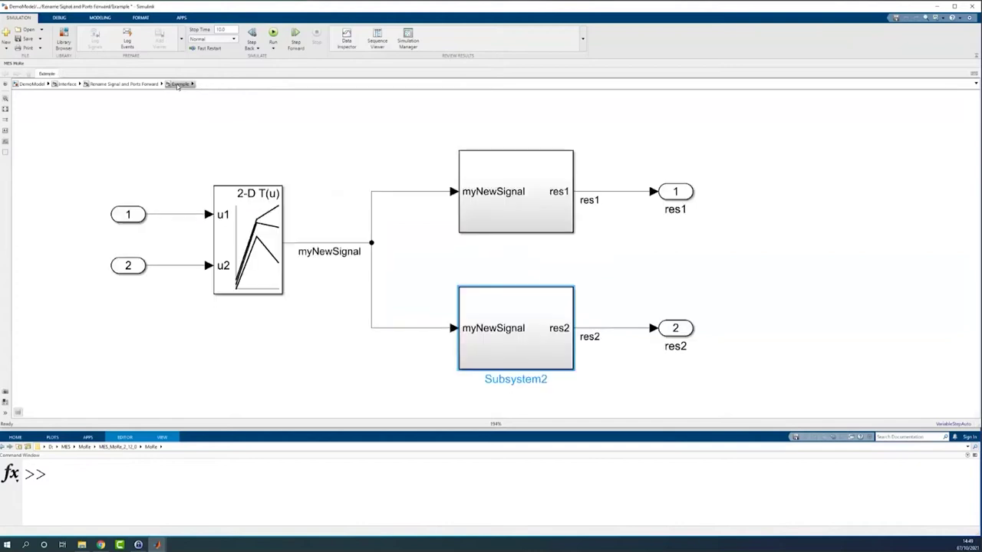
pyautogui.click(359, 201)
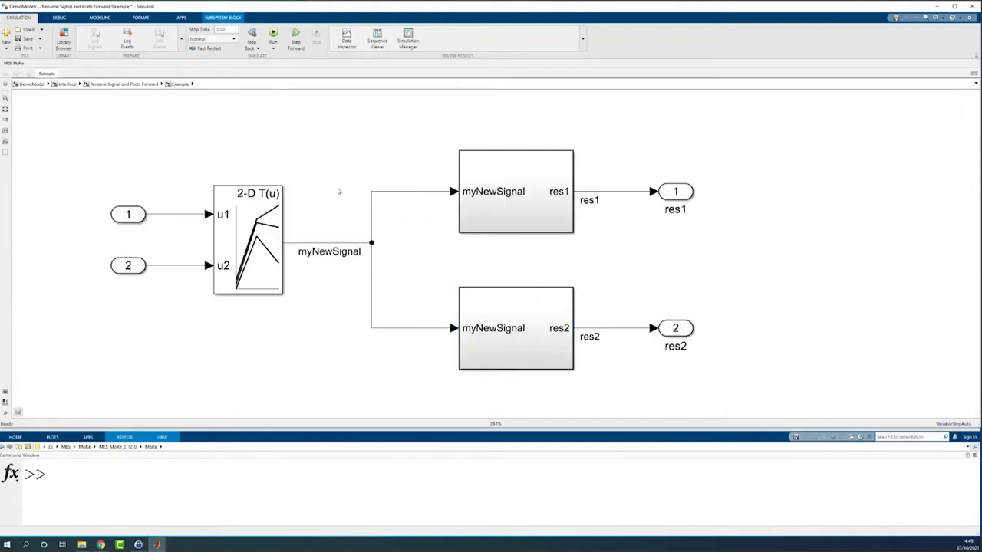
pyautogui.click(11, 66)
pyautogui.click(30, 108)
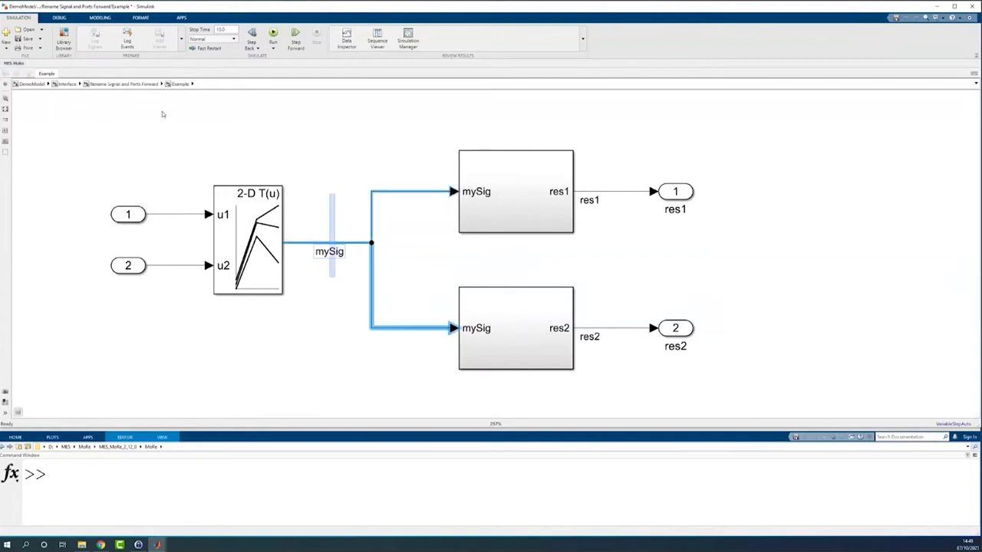
# Step: Rename the mySig signal forward to mynewsig2, including its Goto/From tags
pyautogui.click(330, 252)
pyautogui.click(10, 66)
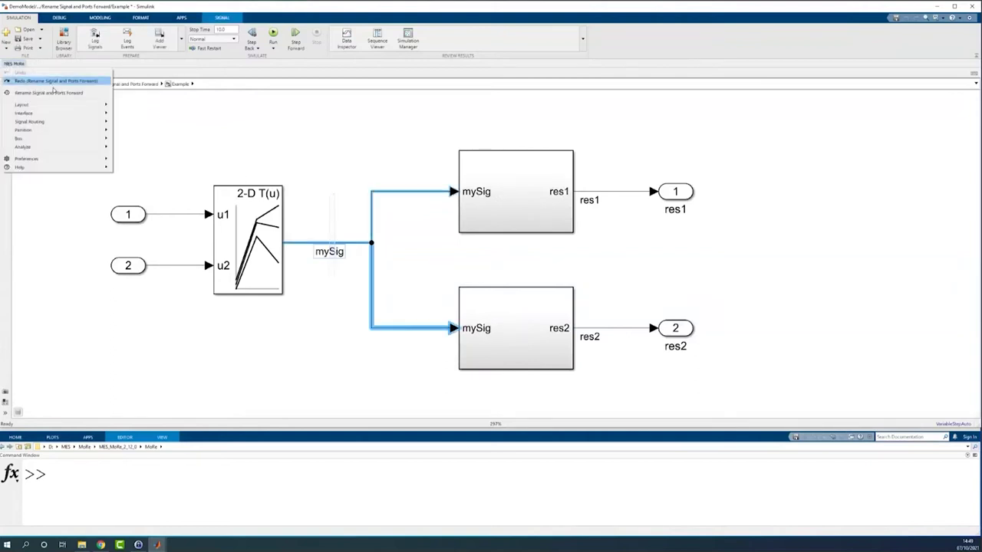
pyautogui.click(30, 93)
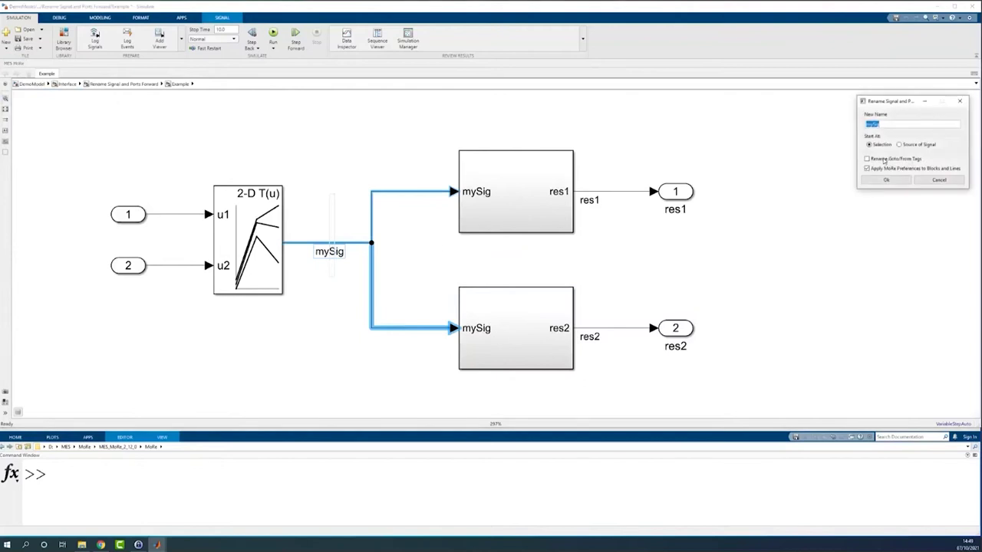
pyautogui.click(905, 159)
pyautogui.click(905, 123)
pyautogui.hotkey('ctrl', 'a')
pyautogui.write('mynewsig2')
pyautogui.click(896, 180)
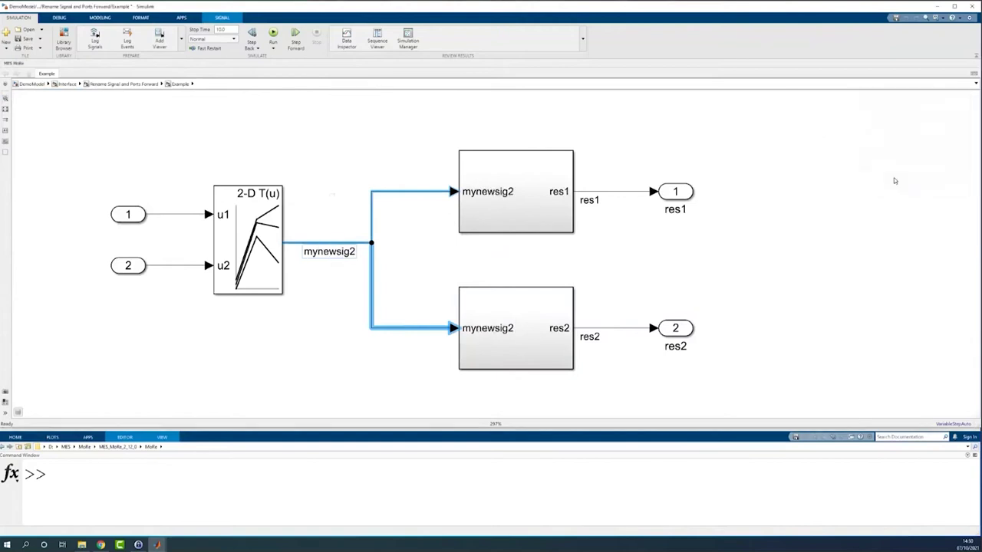
# Step: Inspect the renamed mynewsig2 Goto/From tags inside Subsystem2, then return to Example
pyautogui.doubleClick(504, 322)
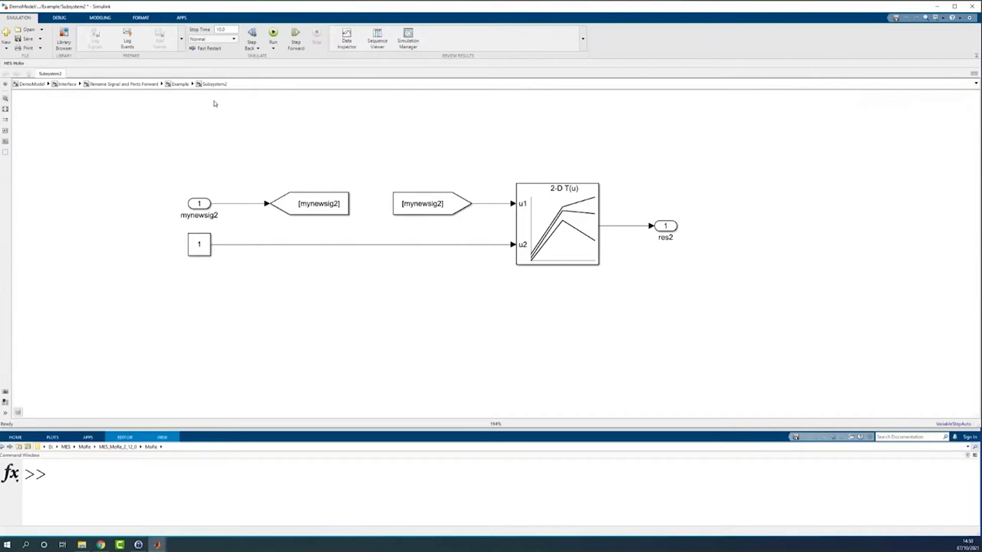
pyautogui.click(178, 85)
pyautogui.click(424, 237)
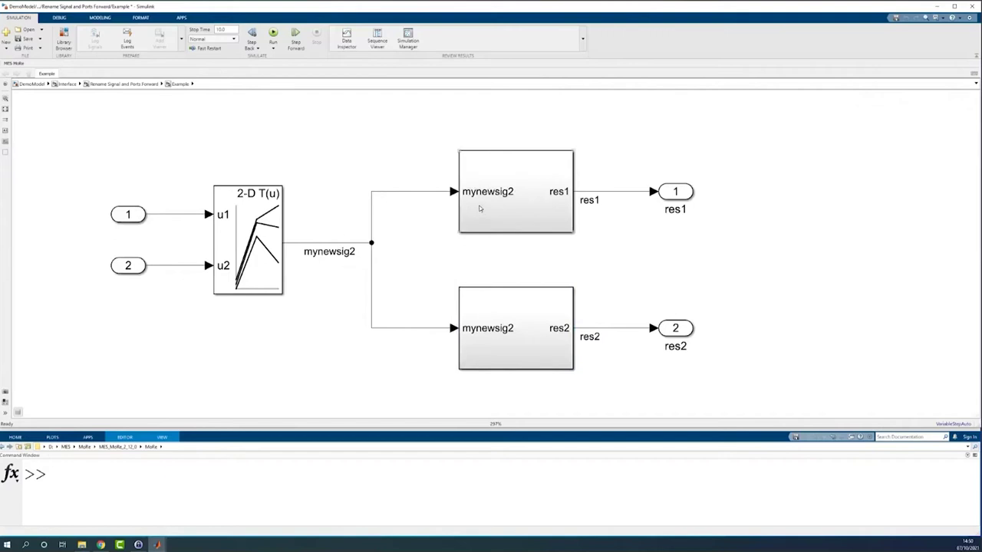
# Step: Undo the mynewsig2 rename so the signal reads mySig again
pyautogui.click(19, 63)
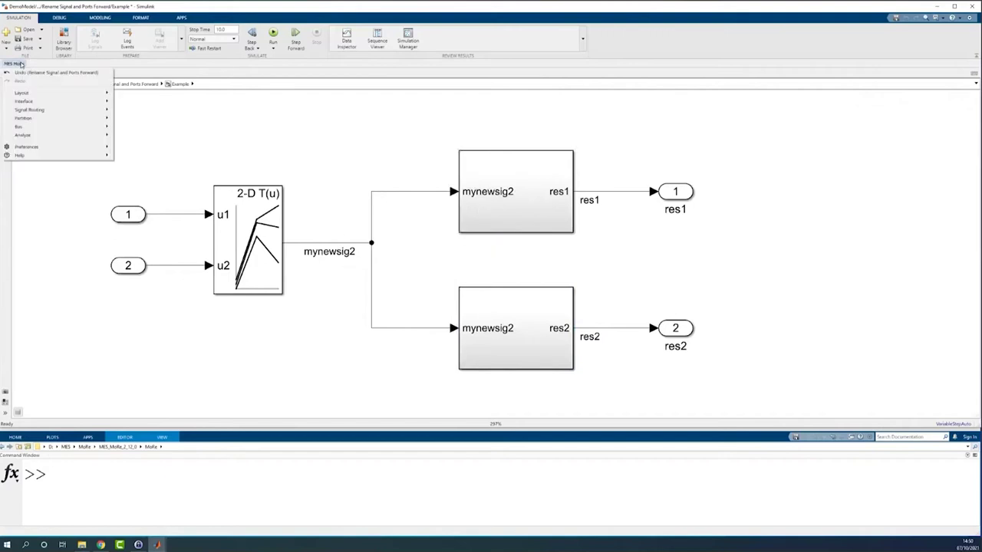
pyautogui.click(30, 72)
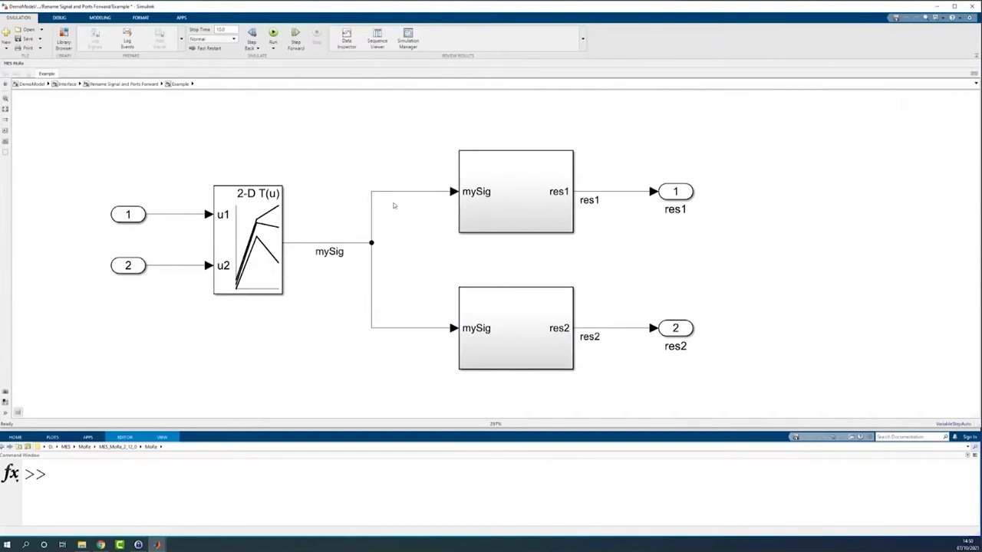
pyautogui.click(327, 268)
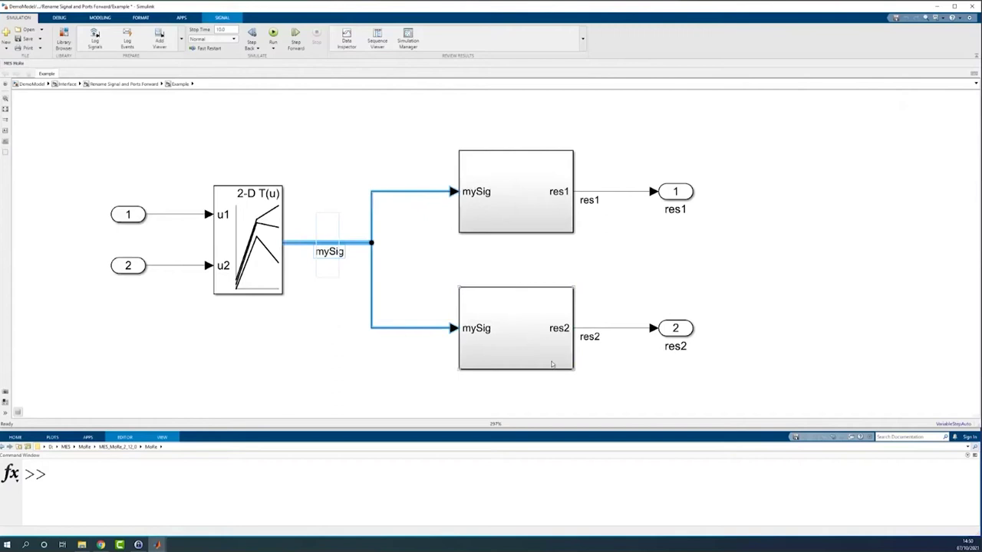
pyautogui.click(661, 263)
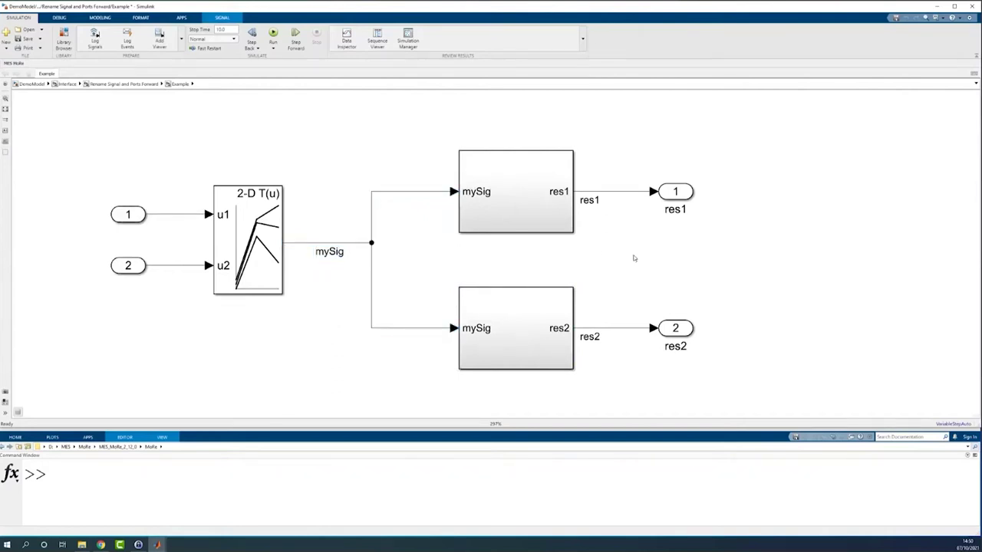
# Step: Inside Subsystem1, select the mySig inport line and enter myNewSignal in Rename Signal and Ports Forward
pyautogui.doubleClick(493, 198)
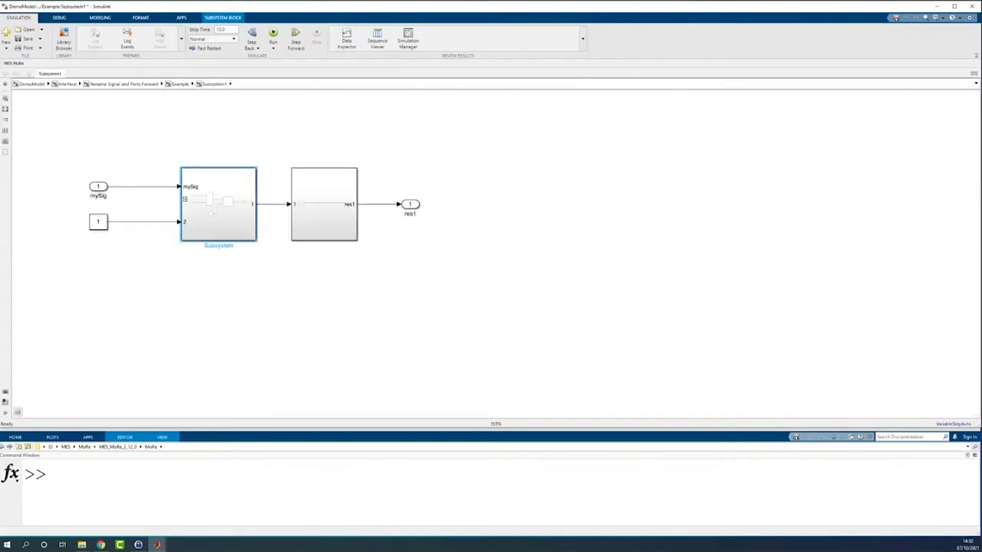
pyautogui.moveTo(149, 167); pyautogui.dragTo(128, 201)
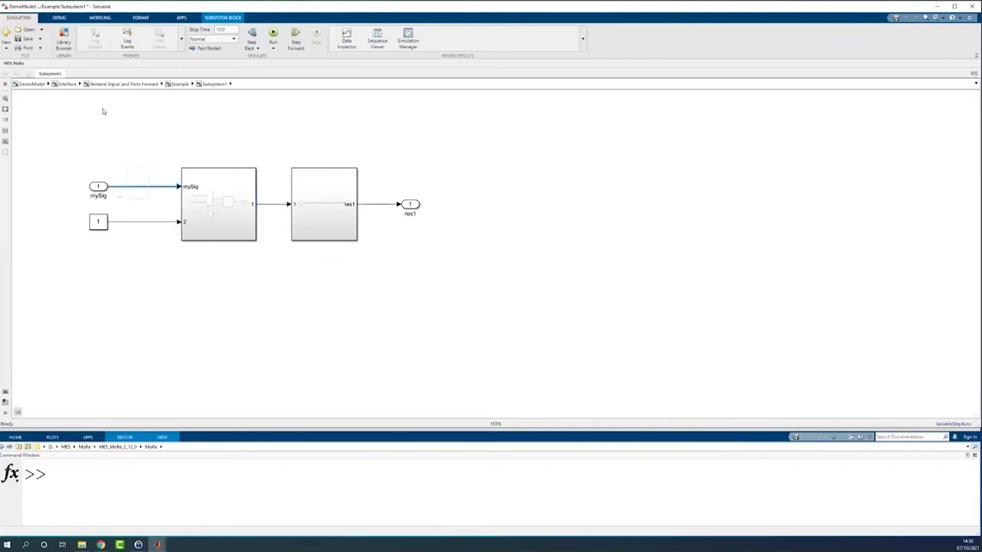
pyautogui.click(9, 65)
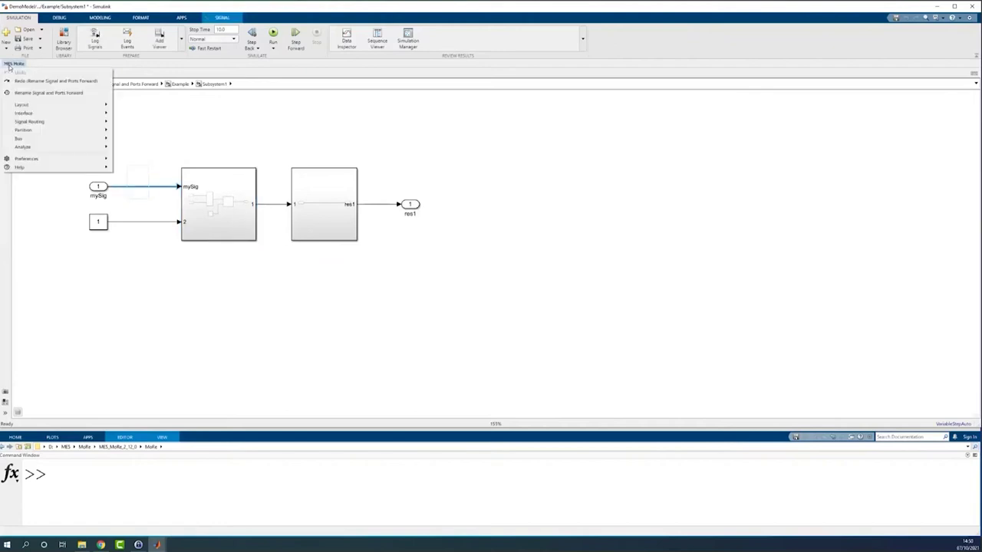
pyautogui.click(59, 95)
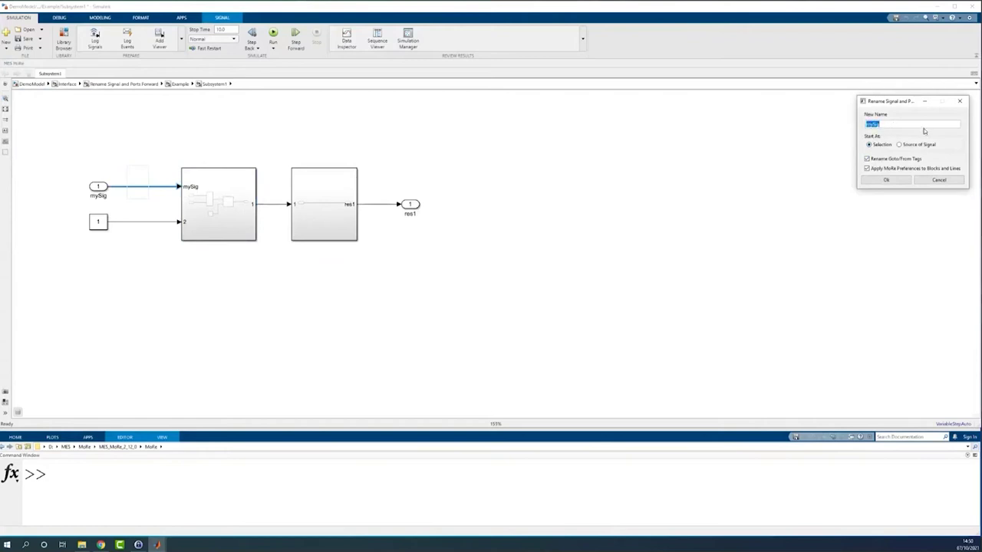
pyautogui.write('myNewSignal1')
# Step: Confirm the myNewSignal3 rename and check the parent Example diagram before reopening Subsystem1
pyautogui.click(888, 180)
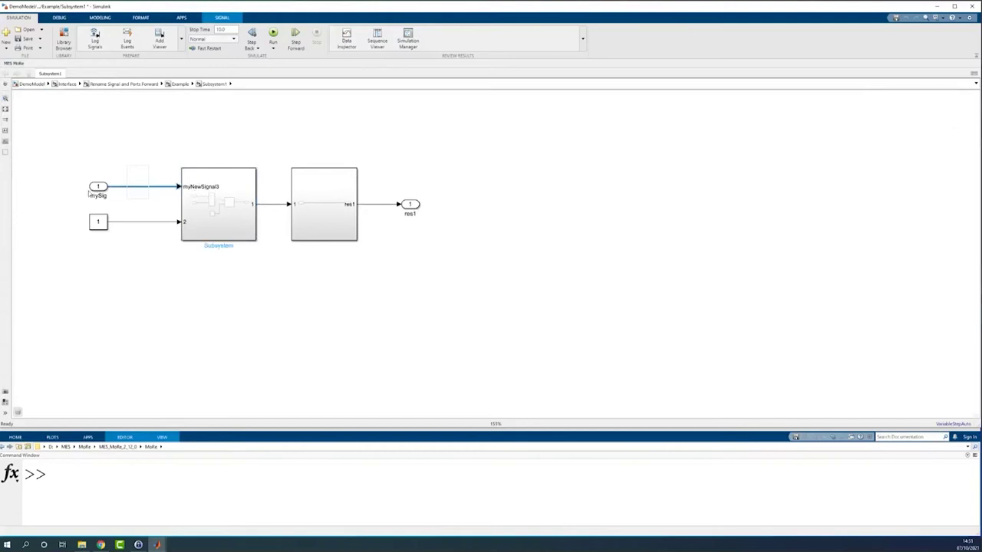
pyautogui.click(179, 84)
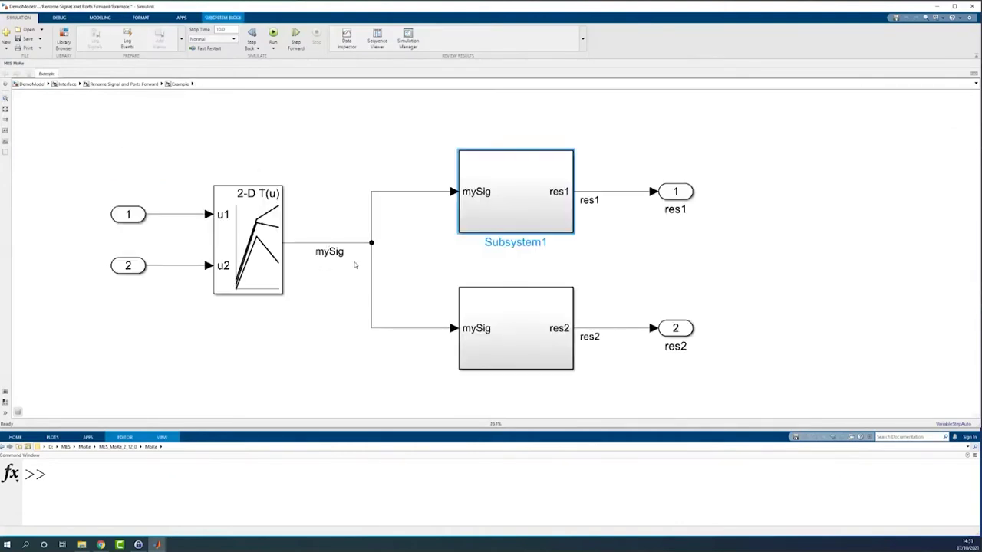
pyautogui.doubleClick(488, 185)
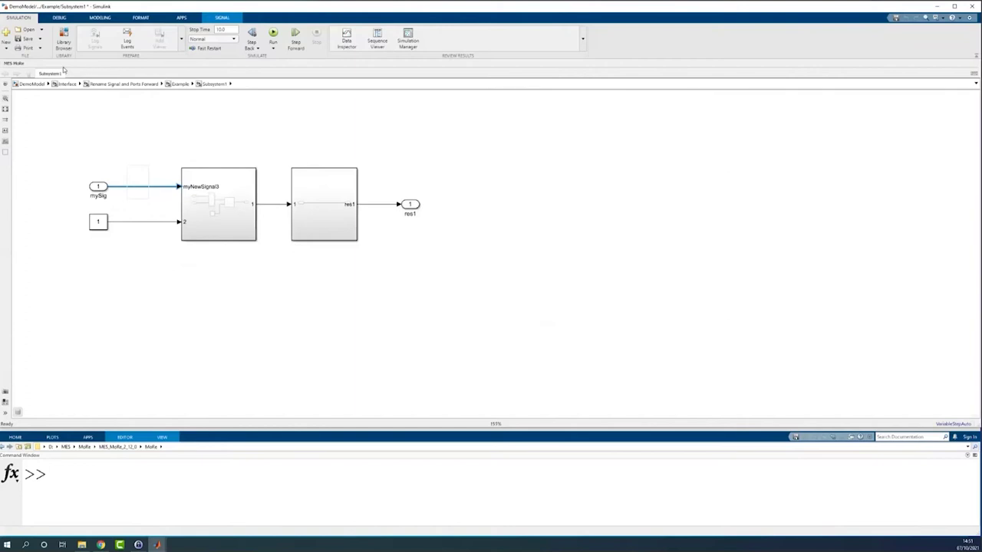
# Step: Undo the myNewSignal3 rename so Subsystem1's input reads mySig again
pyautogui.click(13, 63)
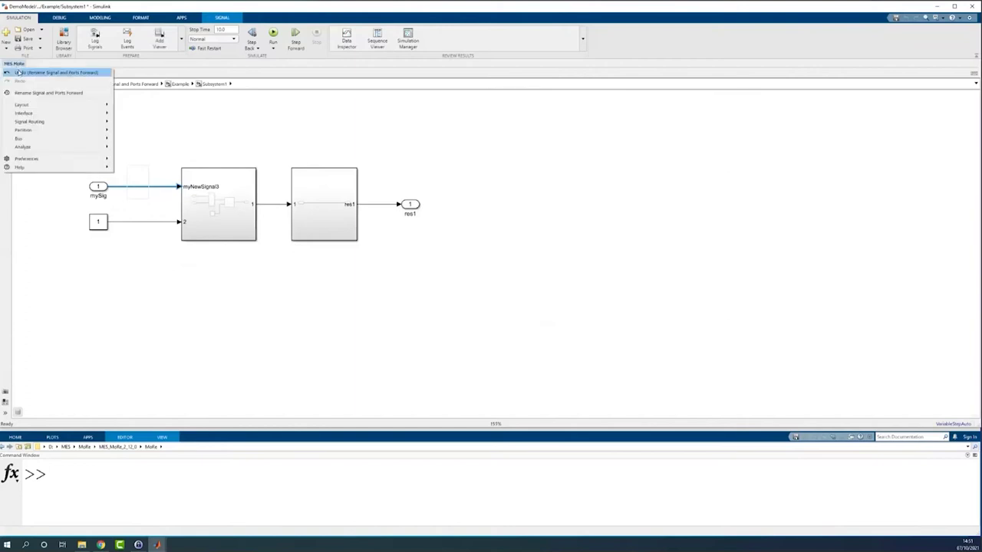
pyautogui.click(17, 72)
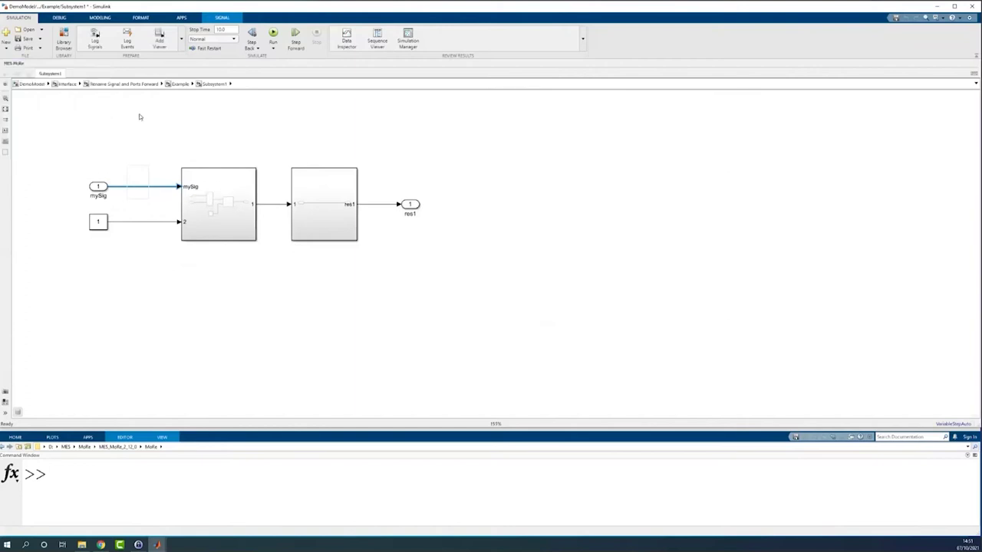
pyautogui.click(14, 63)
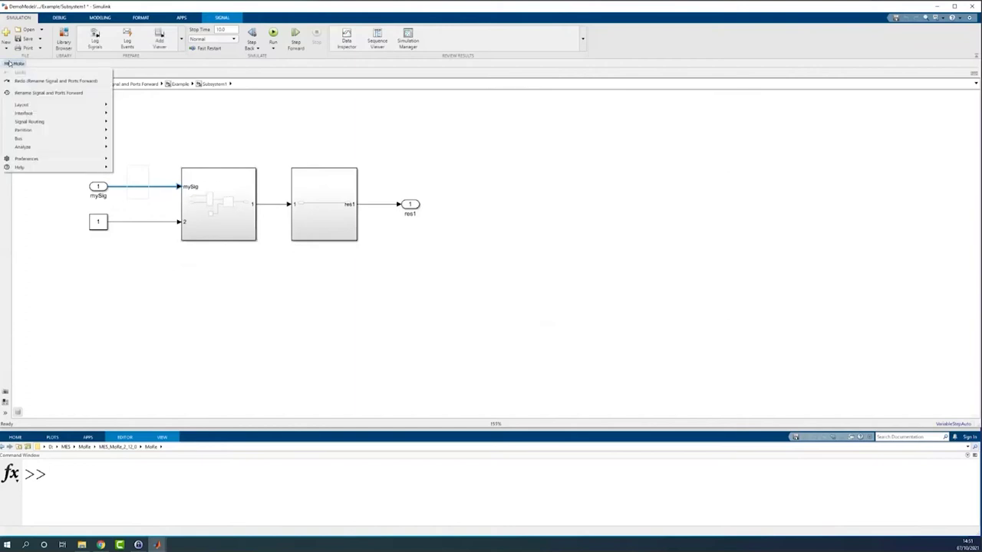
# Step: Rename the signal to myNewSignal4 starting from its source, then return to the Example diagram
pyautogui.click(49, 93)
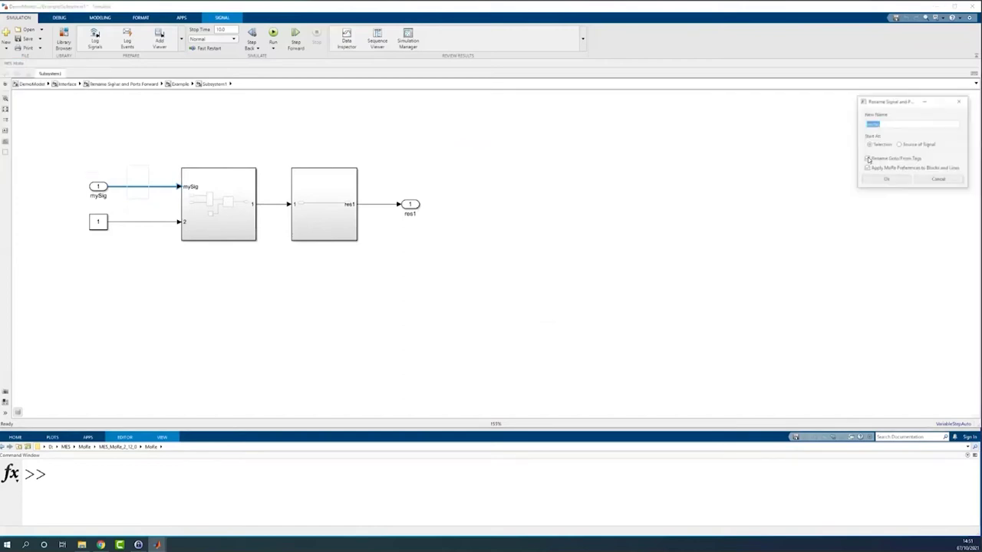
pyautogui.click(911, 146)
pyautogui.click(907, 123)
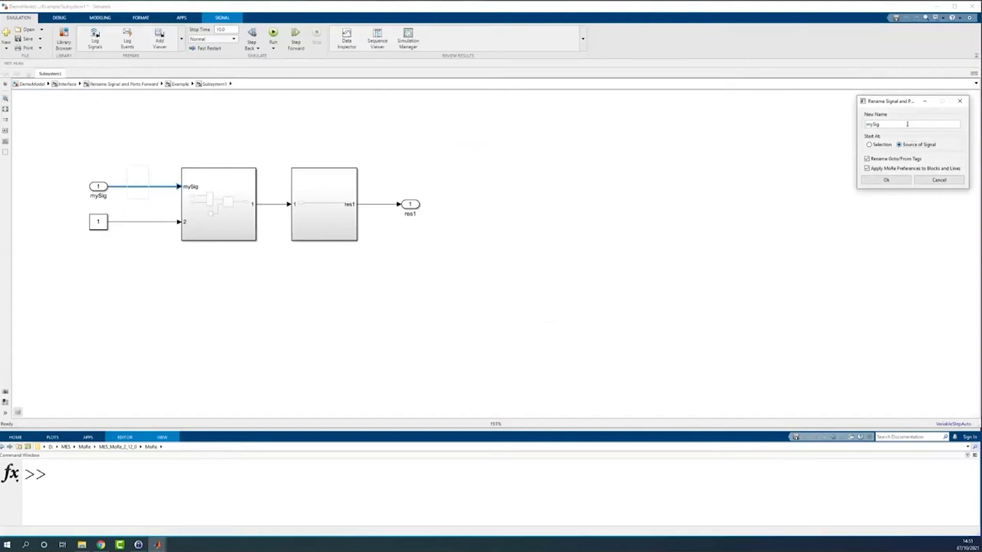
pyautogui.press('BackSpace')
pyautogui.press('BackSpace')
pyautogui.write('NewSignal4')
pyautogui.click(884, 181)
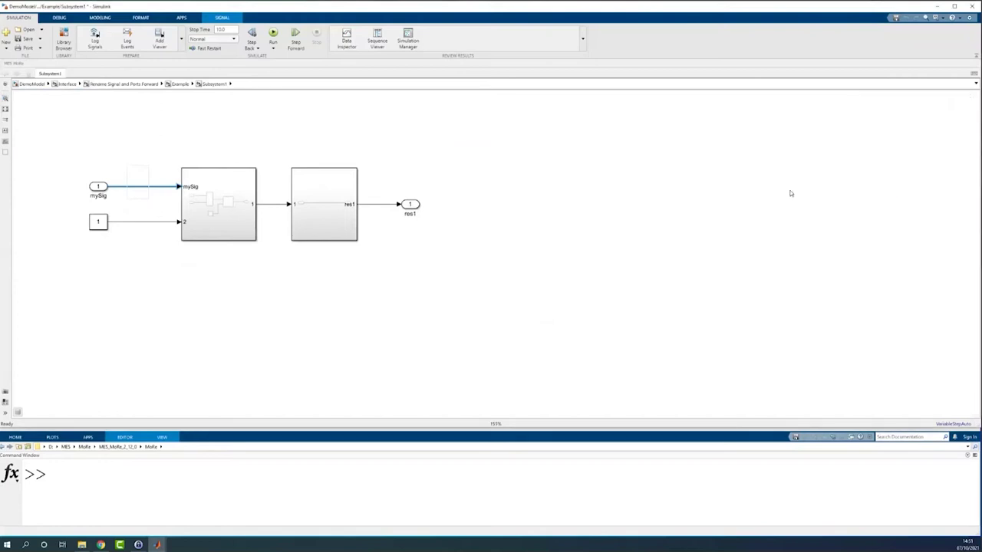
pyautogui.click(181, 85)
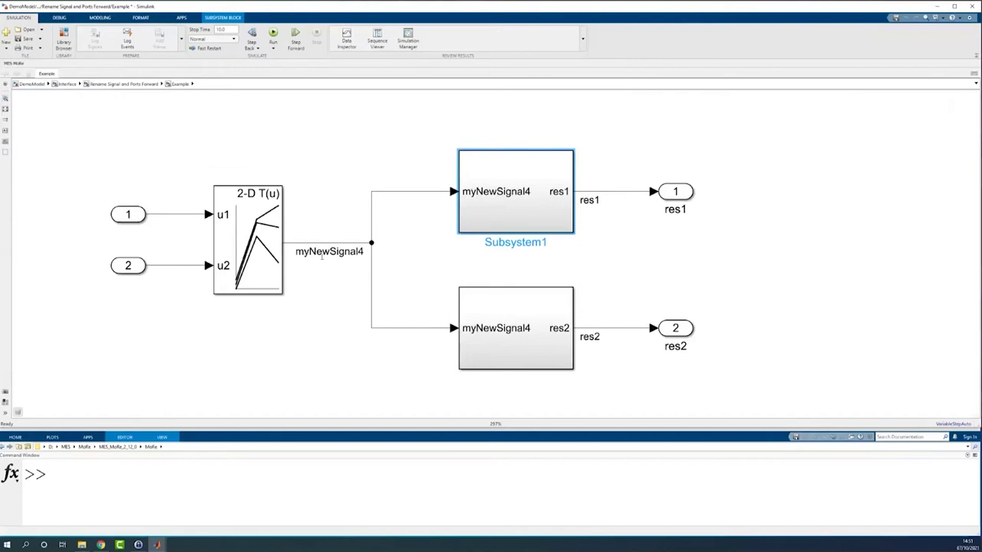
pyautogui.click(330, 127)
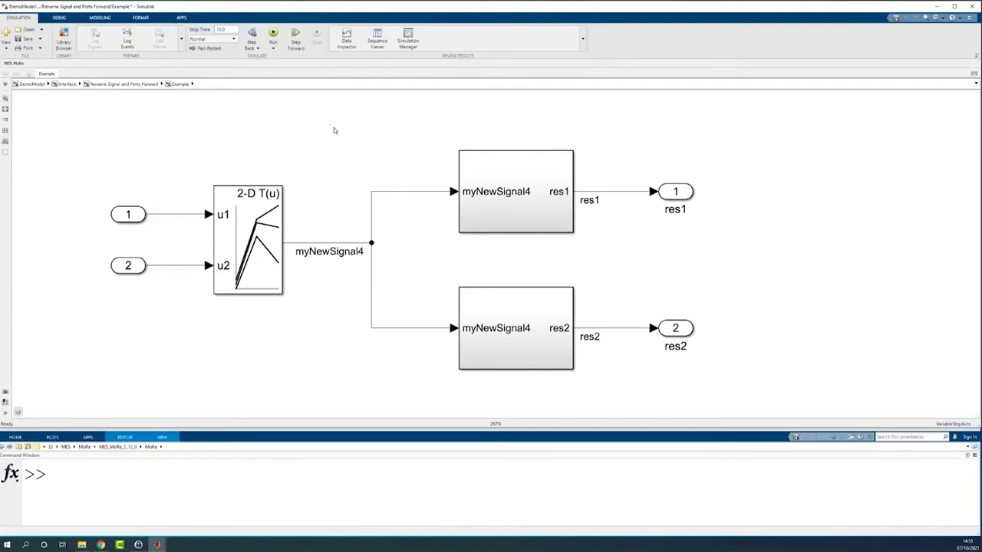
# Step: Undo the myNewSignal4 source rename so all labels read mySig again
pyautogui.click(19, 64)
pyautogui.click(25, 73)
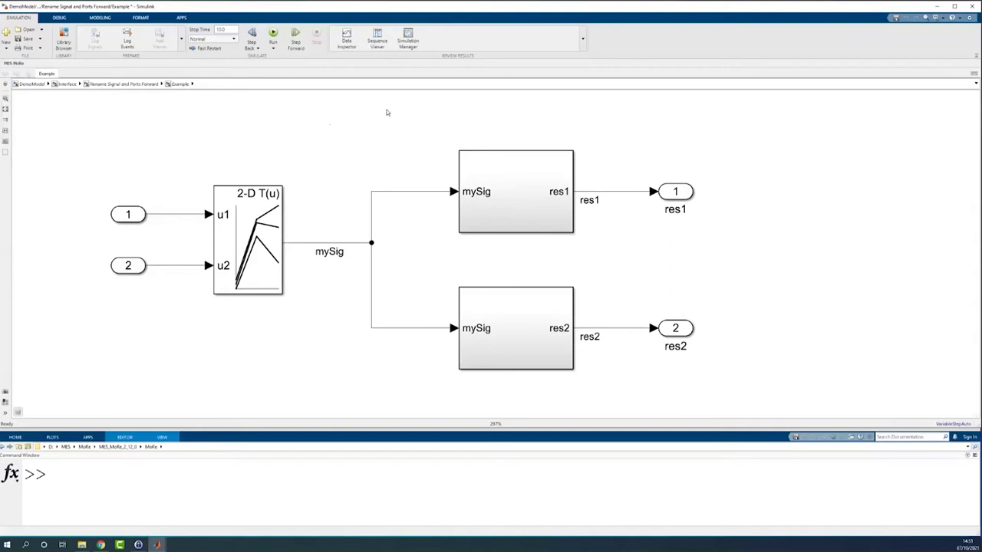
pyautogui.click(14, 63)
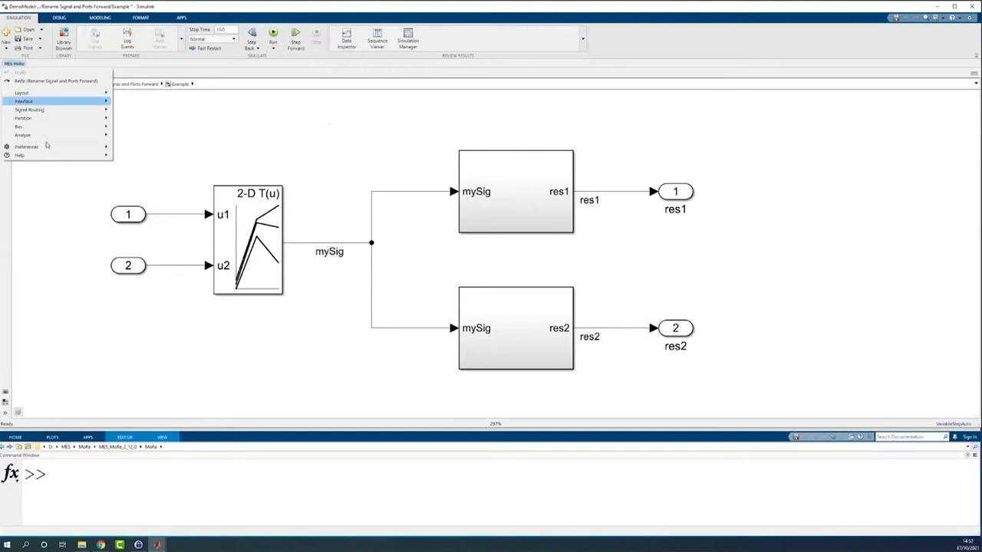
# Step: Import previous preferences (MoRe.ini, MoRe_KeyboardShortcuts.ini, MoRe_hook_BlockParameters.m) and dismiss the success message
pyautogui.moveTo(46, 149)
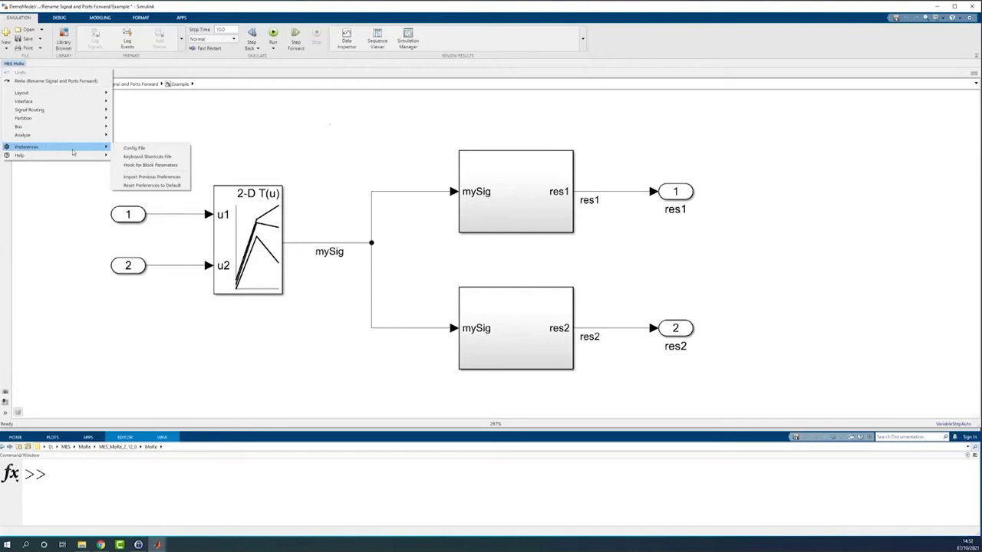
pyautogui.click(152, 178)
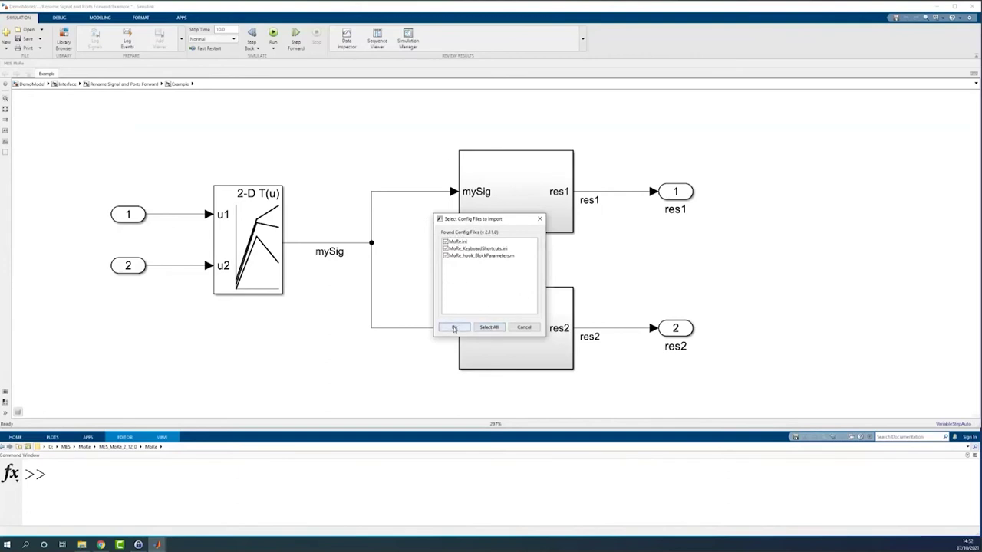
pyautogui.click(454, 326)
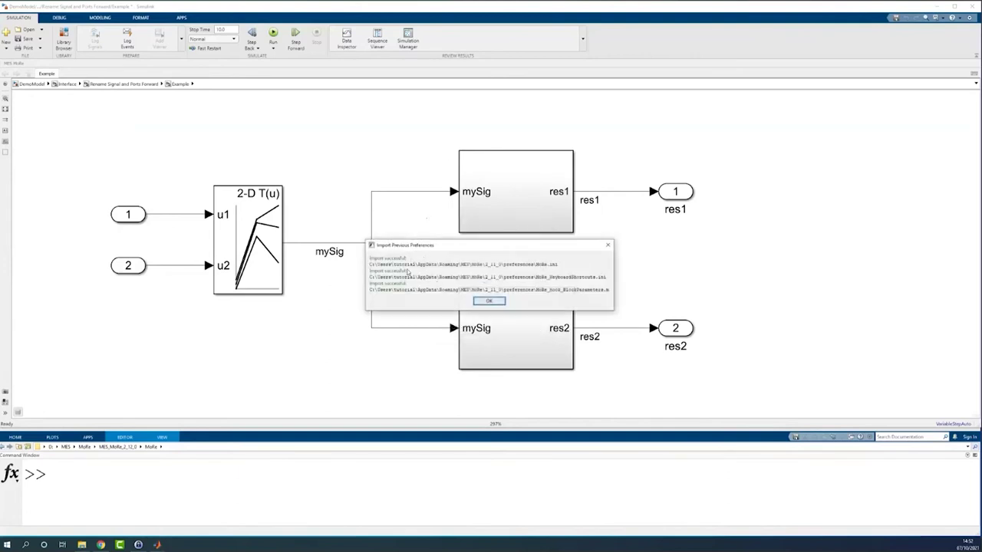
pyautogui.moveTo(408, 246); pyautogui.dragTo(336, 189)
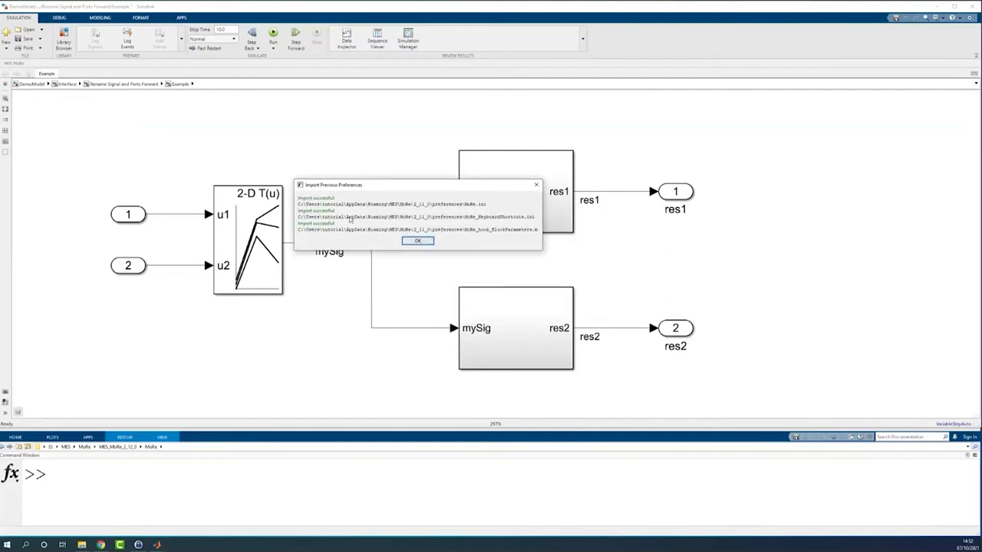
pyautogui.click(419, 241)
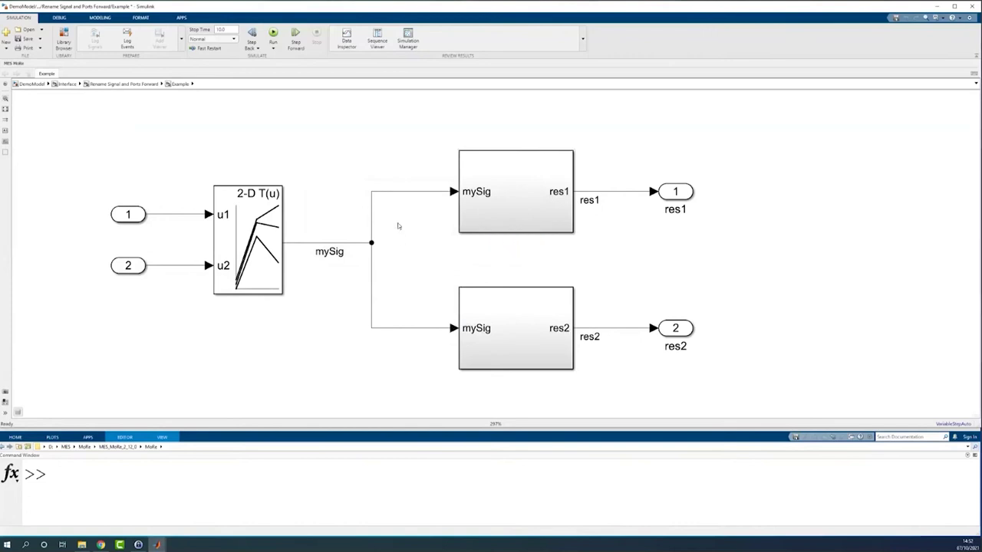
# Step: Select the mySig line and rename it forward to newname
pyautogui.click(333, 244)
pyautogui.press('Escape')
pyautogui.click(353, 244)
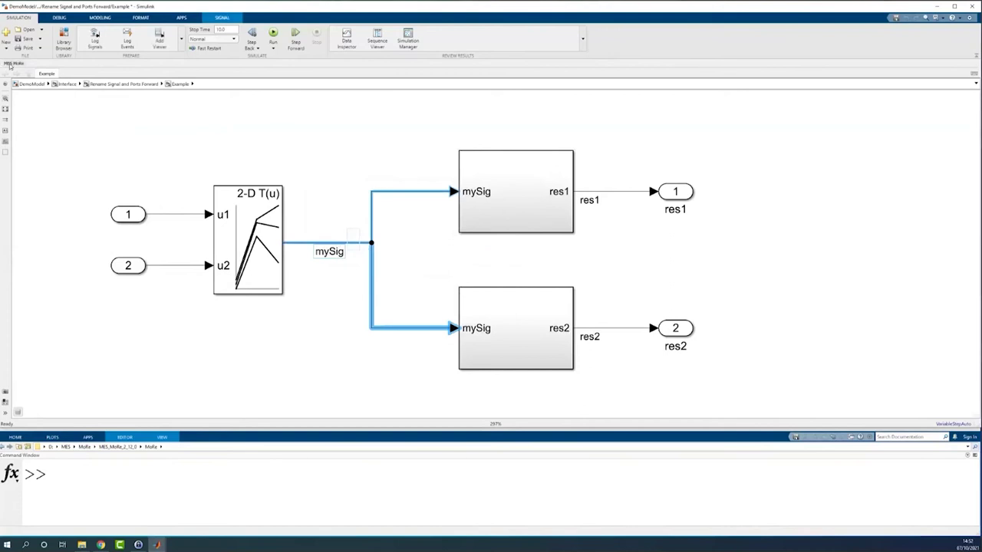
pyautogui.click(11, 64)
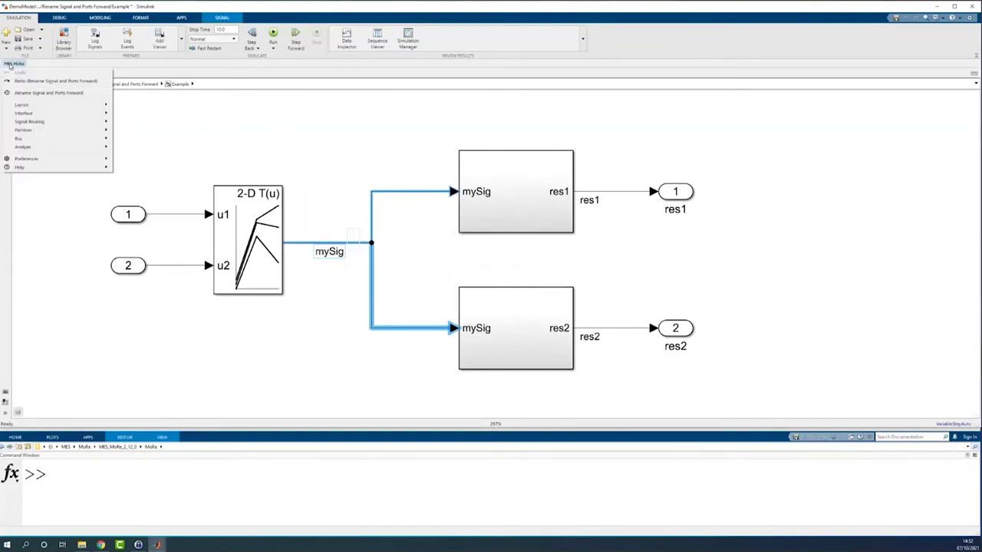
pyautogui.click(48, 93)
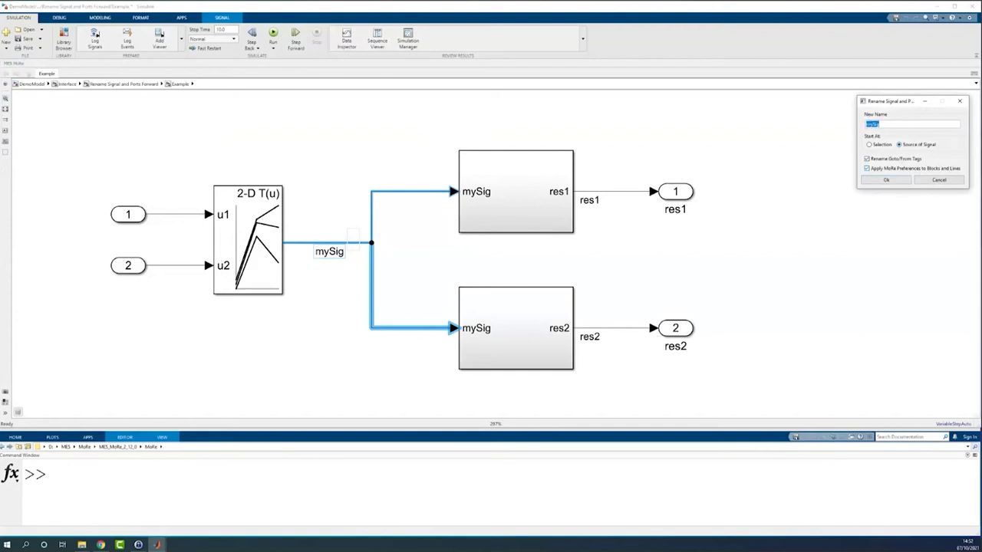
pyautogui.write('newname')
pyautogui.click(886, 180)
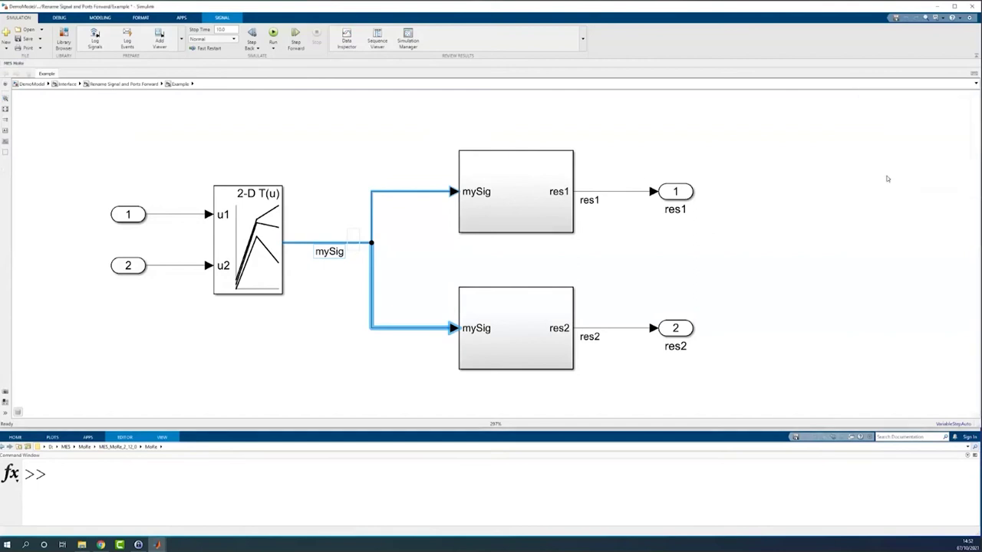
# Step: Check the newname signal inside Subsystem1, then go back to the Example level
pyautogui.doubleClick(543, 176)
pyautogui.click(166, 188)
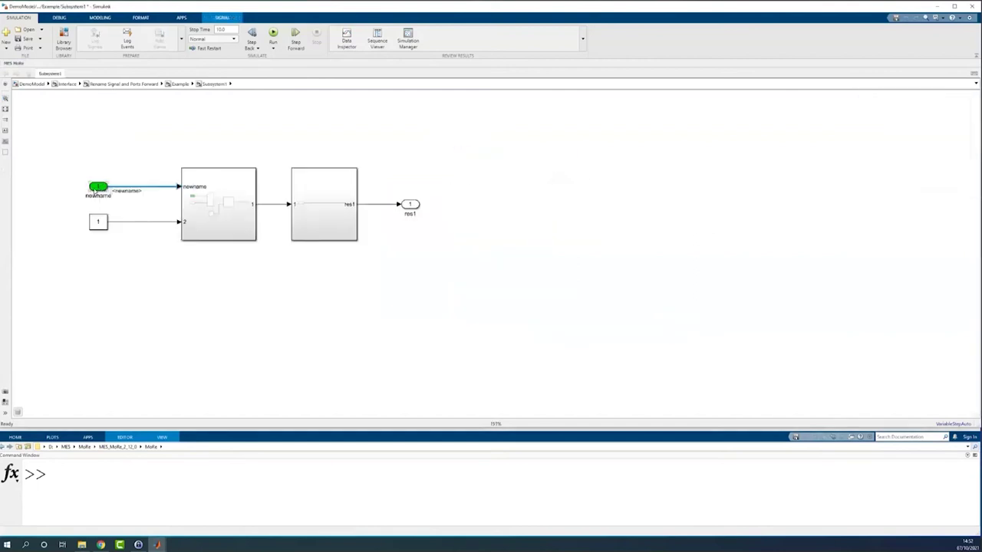
pyautogui.click(132, 203)
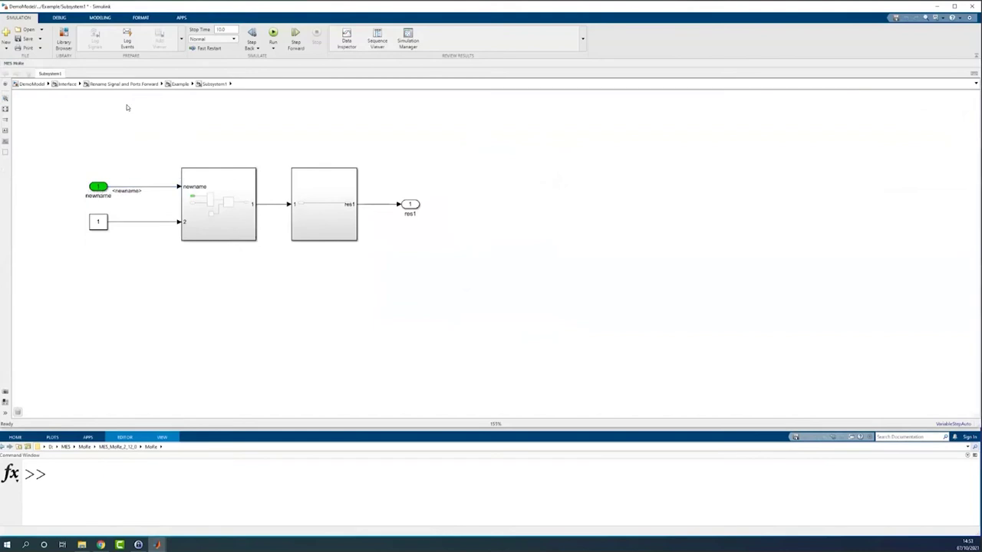
pyautogui.click(180, 83)
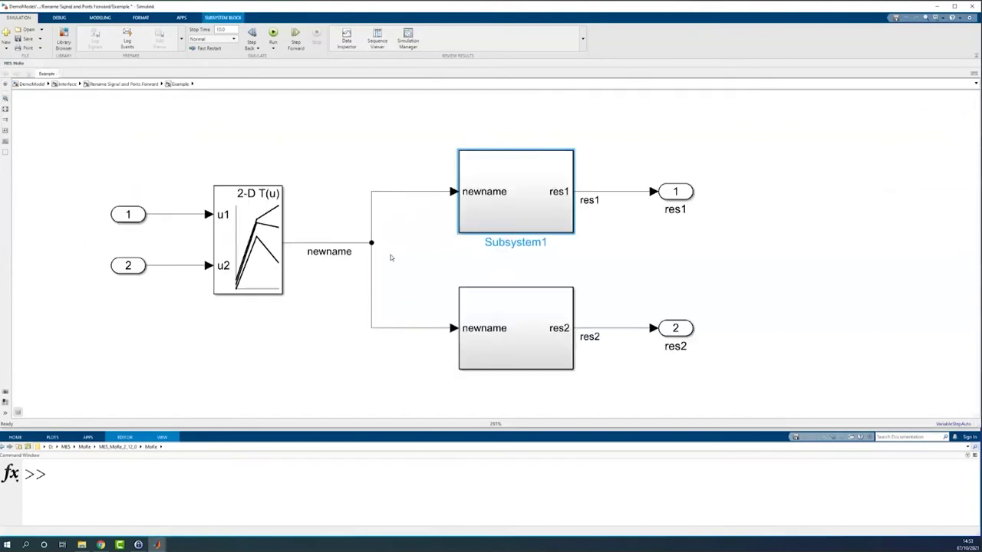
# Step: Reset all listed MES MoRe preference files to their default values
pyautogui.click(407, 253)
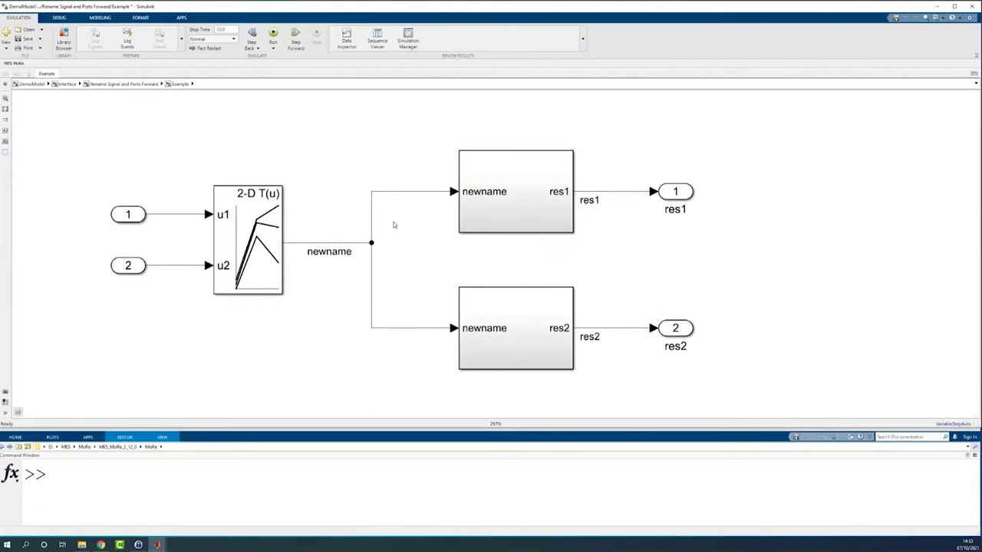
pyautogui.click(16, 64)
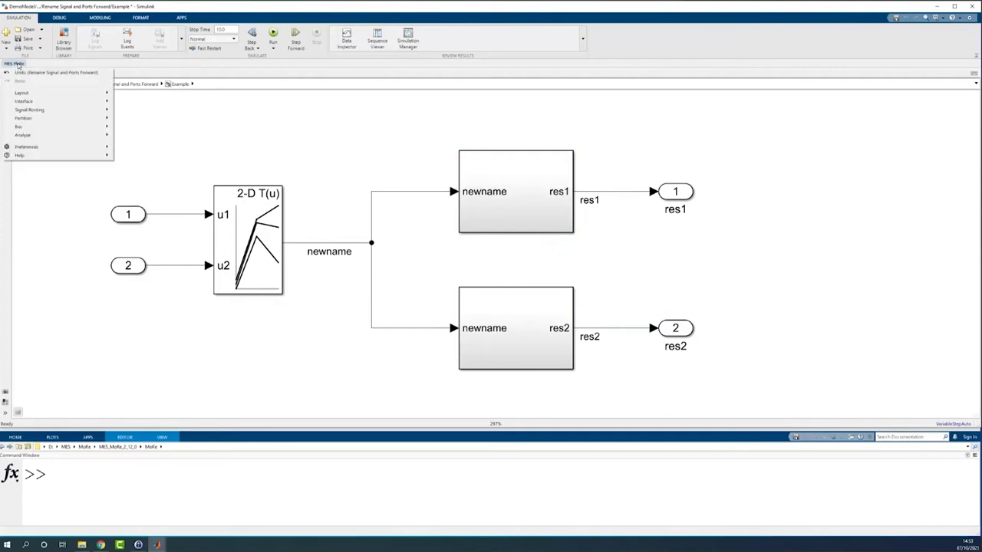
pyautogui.moveTo(49, 147)
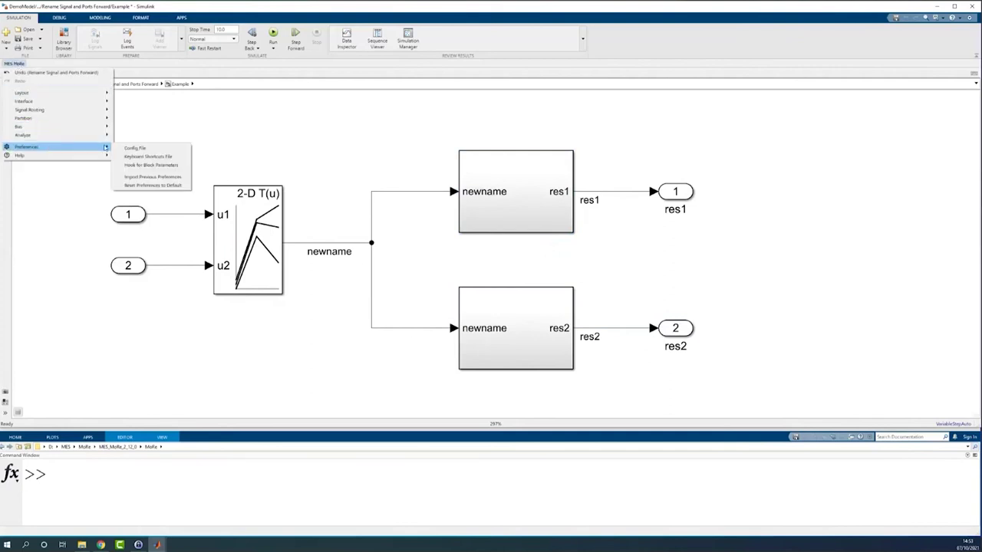
pyautogui.click(157, 186)
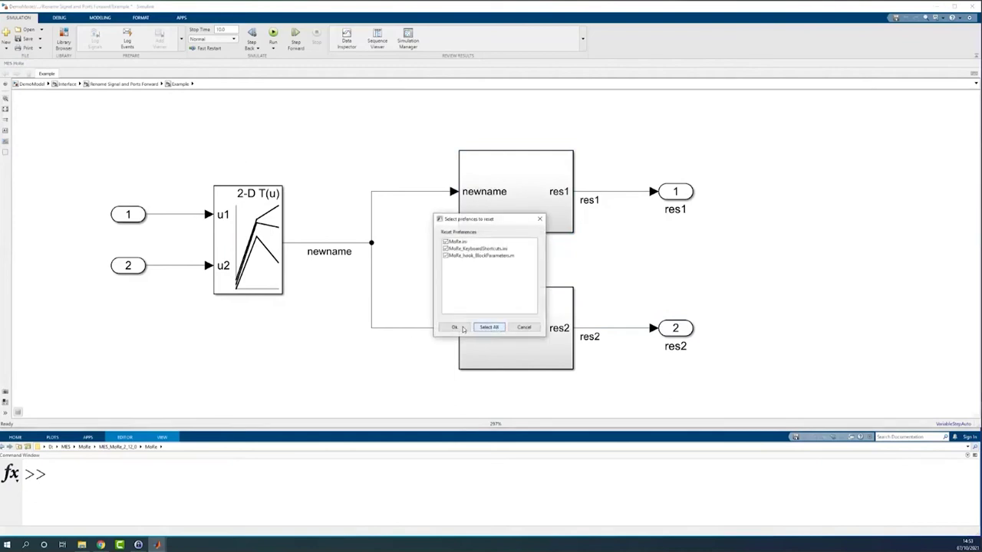
pyautogui.click(454, 328)
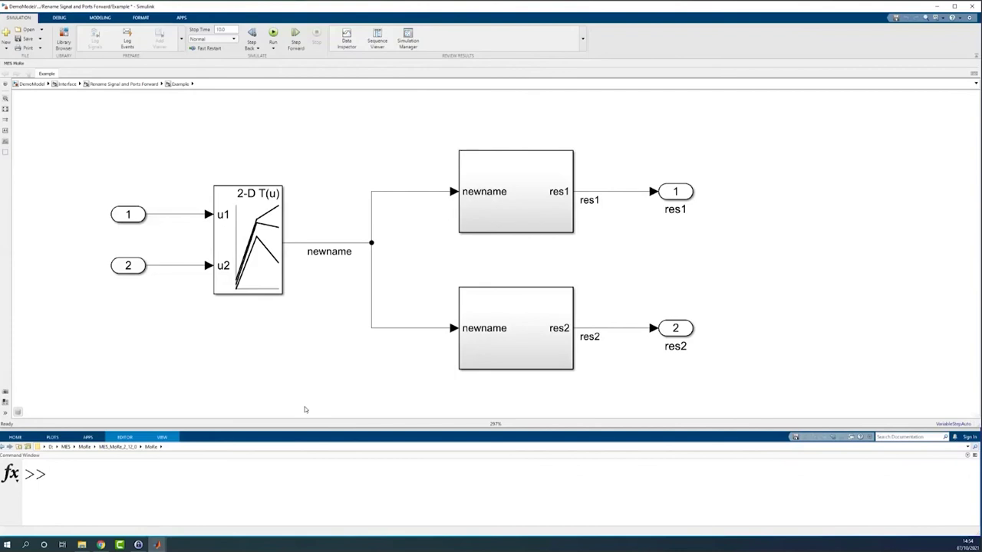
# Step: Move inport In1 out of line, then realign it with u1 via mes.more.api.arrangePortBlocks(gcbh)
pyautogui.moveTo(128, 215); pyautogui.dragTo(128, 140)
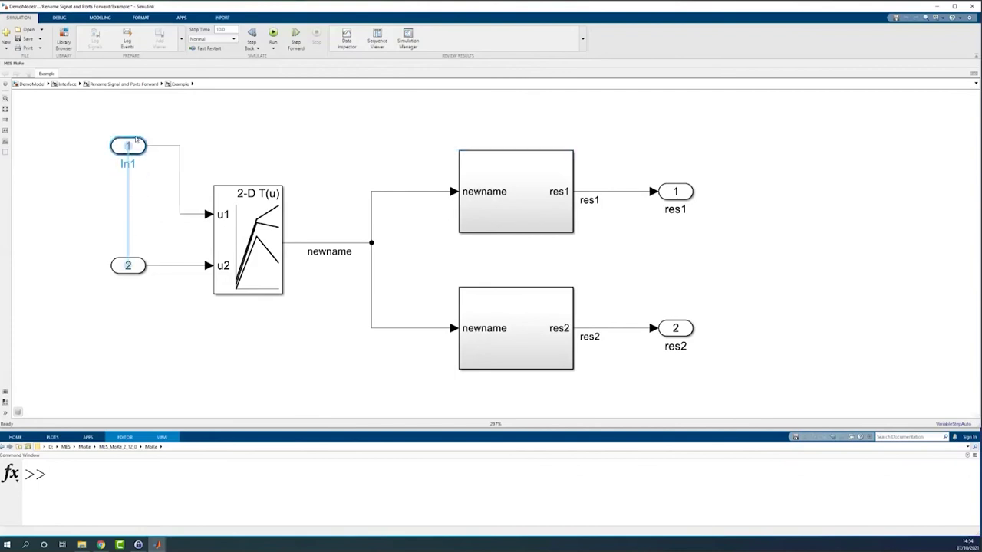
pyautogui.click(252, 437)
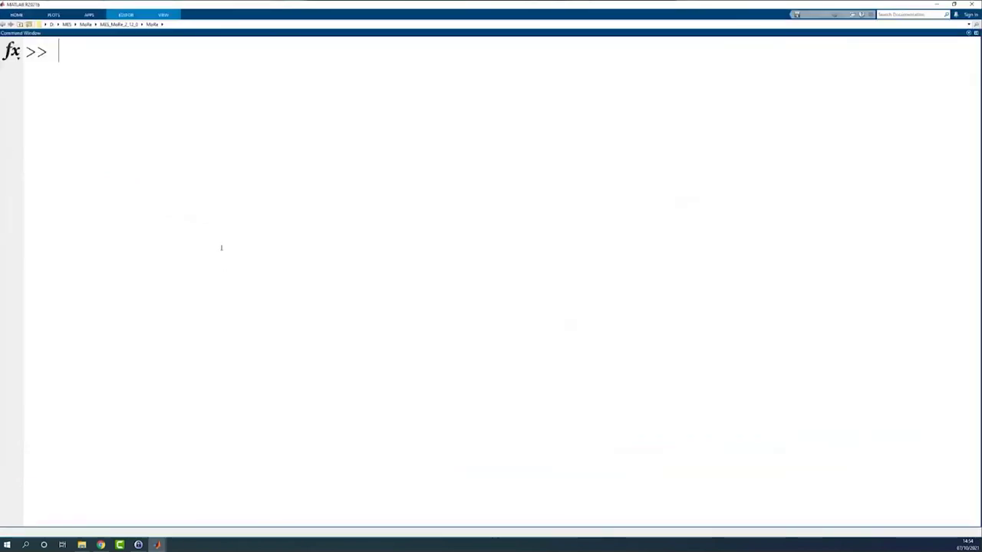
pyautogui.write('mes.')
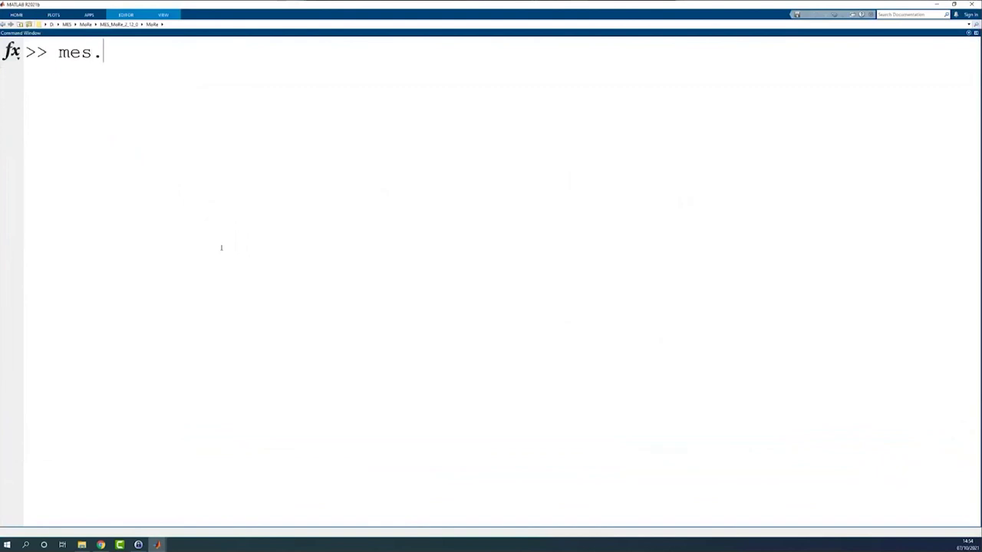
pyautogui.write('more.api.')
pyautogui.press('Tab')
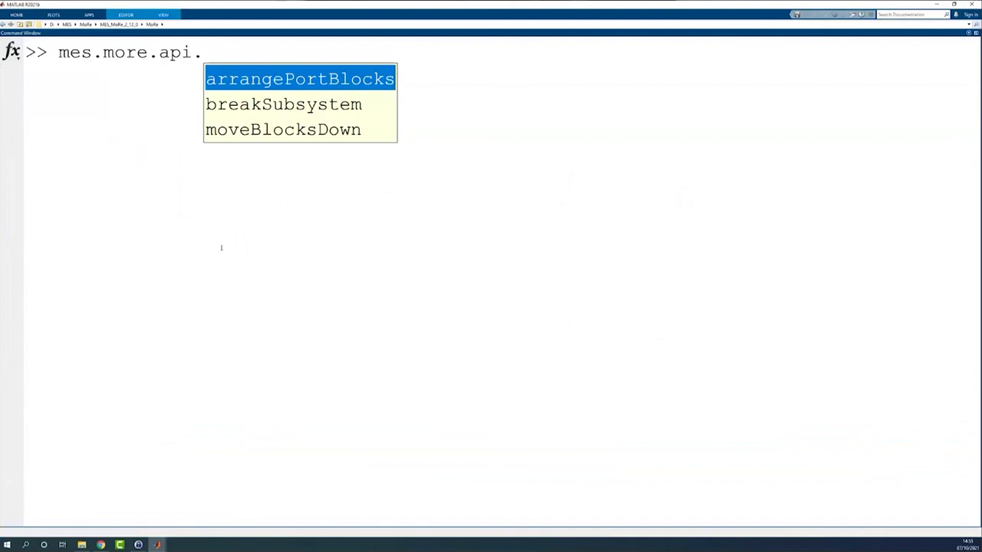
pyautogui.press('Return')
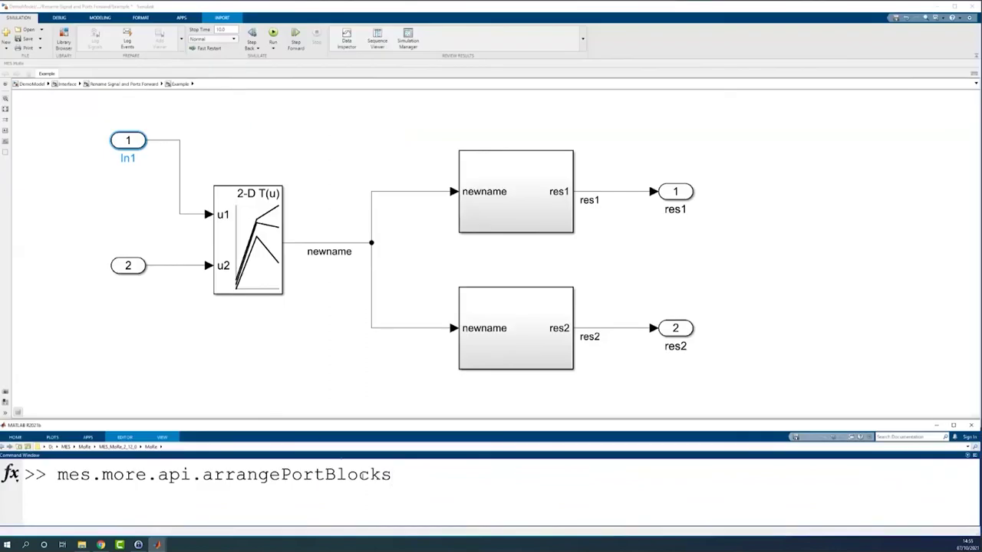
pyautogui.write('(gcbh)')
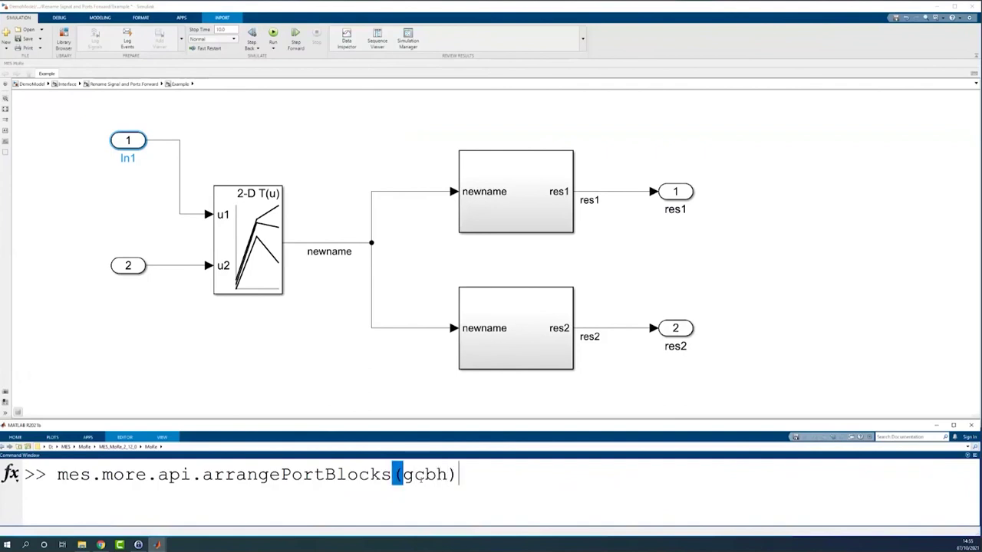
pyautogui.press('Return')
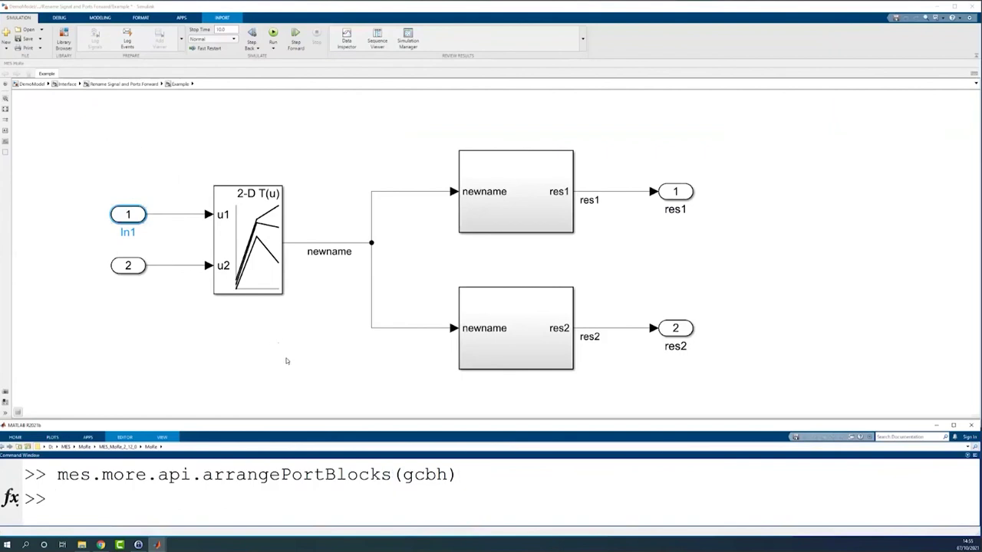
# Step: Maximize the Command Window and print help for mes.more.api.breakSubsystem
pyautogui.doubleClick(260, 427)
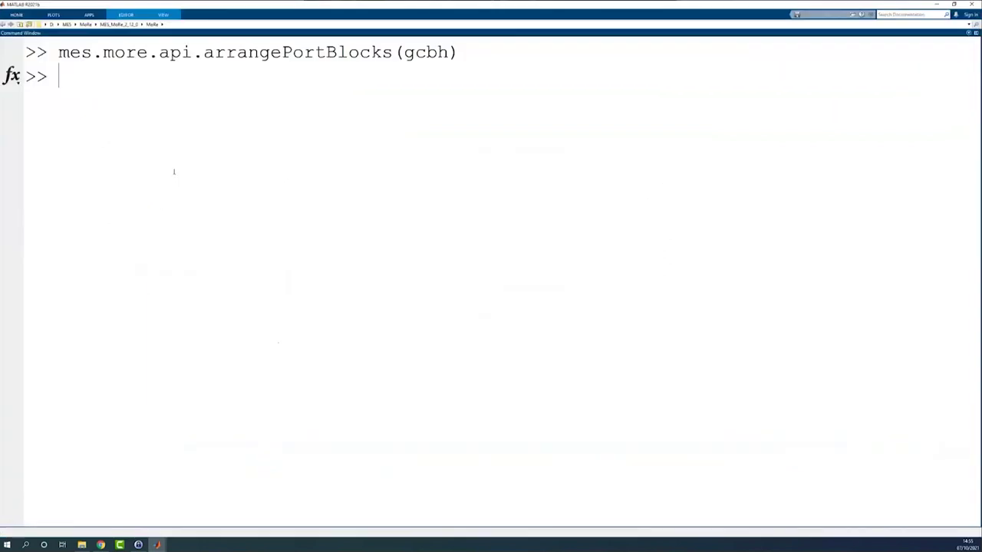
pyautogui.write('help mes.more')
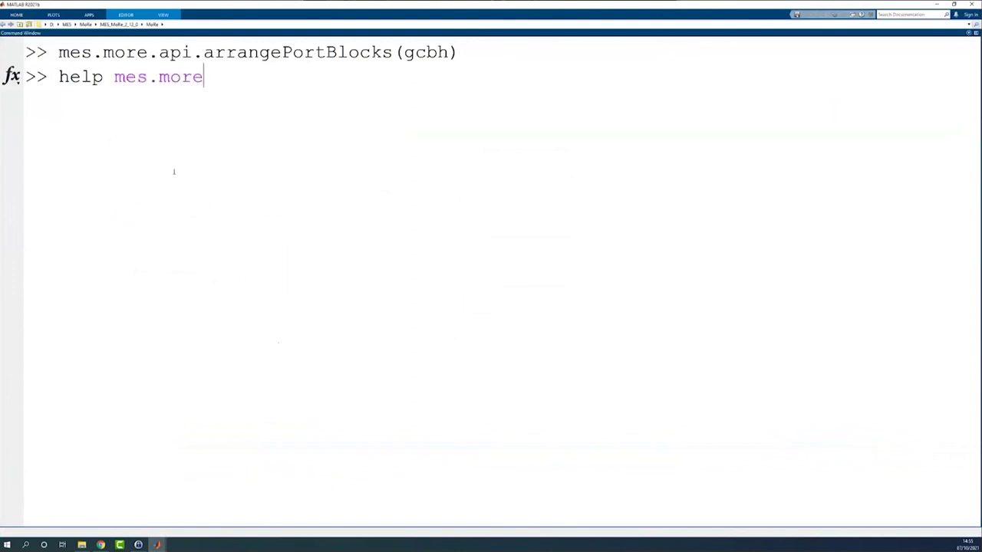
pyautogui.write('.api.')
pyautogui.press('Tab')
pyautogui.press('Down')
pyautogui.press('Return')
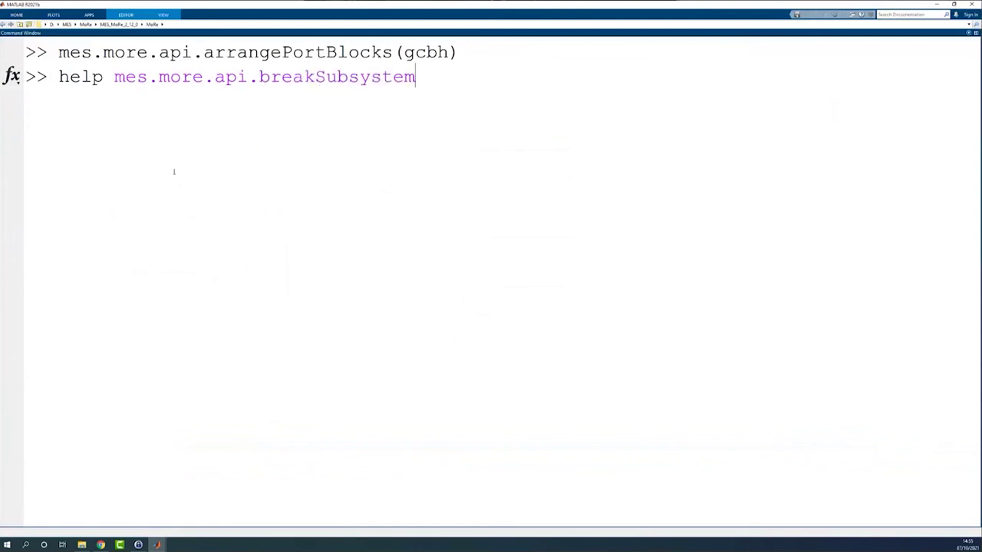
pyautogui.press('Return')
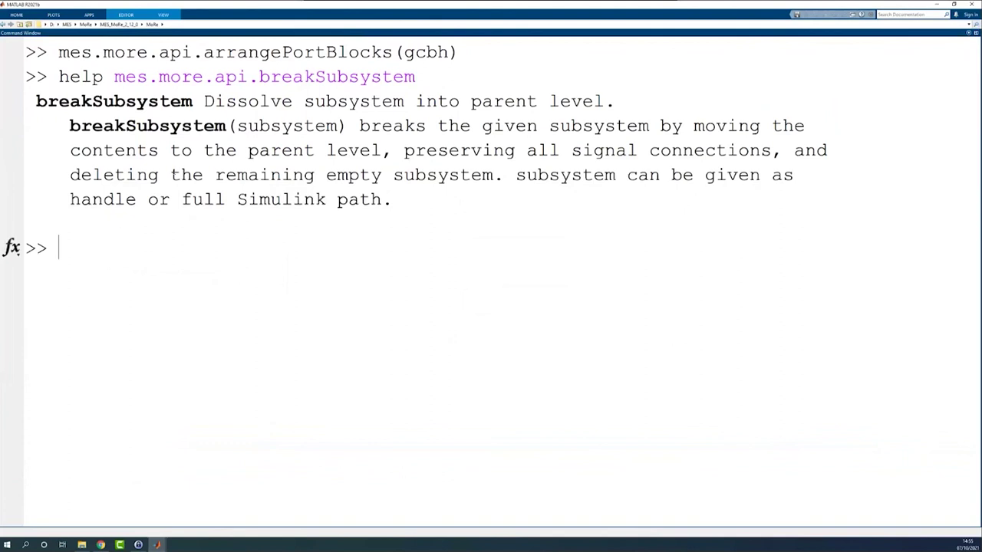